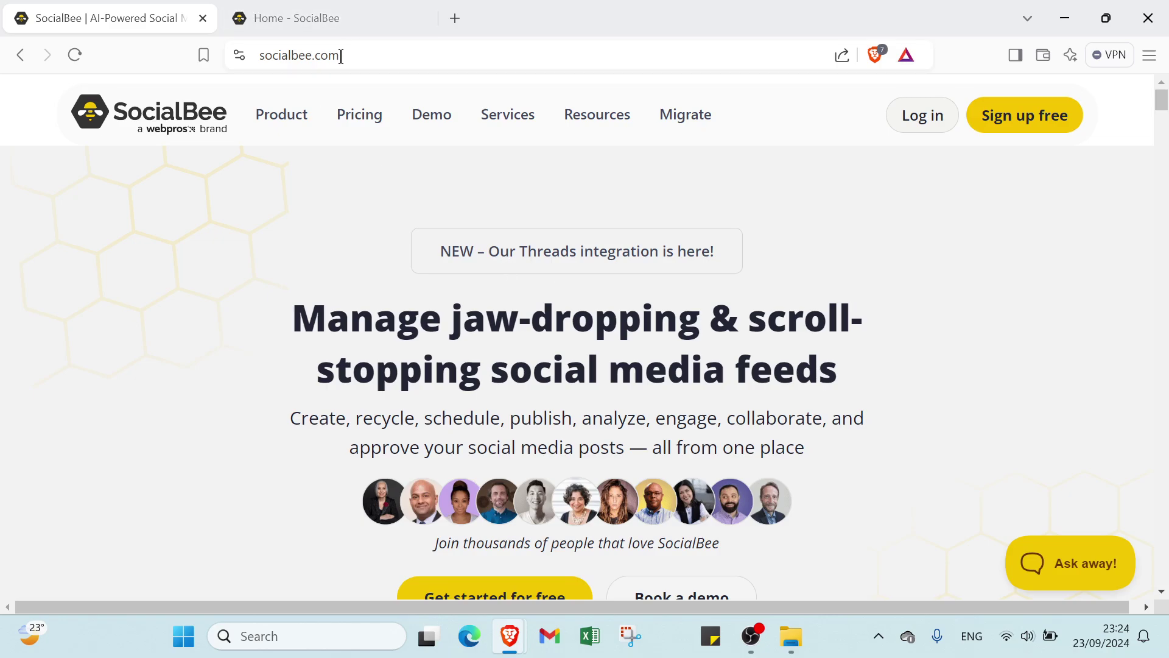
Browse the socialbee.com marketing page, then switch to the 'Home - SocialBee' app dashboard.
scroll(442, 329, down, 4)
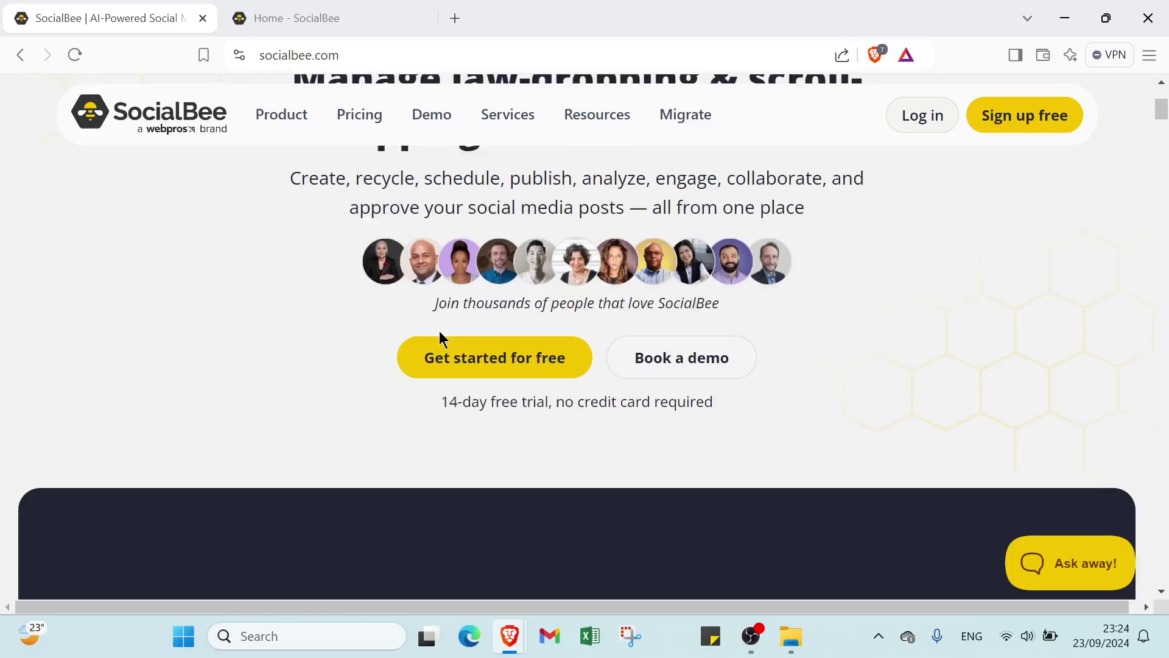
scroll(440, 330, up, 4)
scroll(440, 330, down, 4)
scroll(436, 331, up, 4)
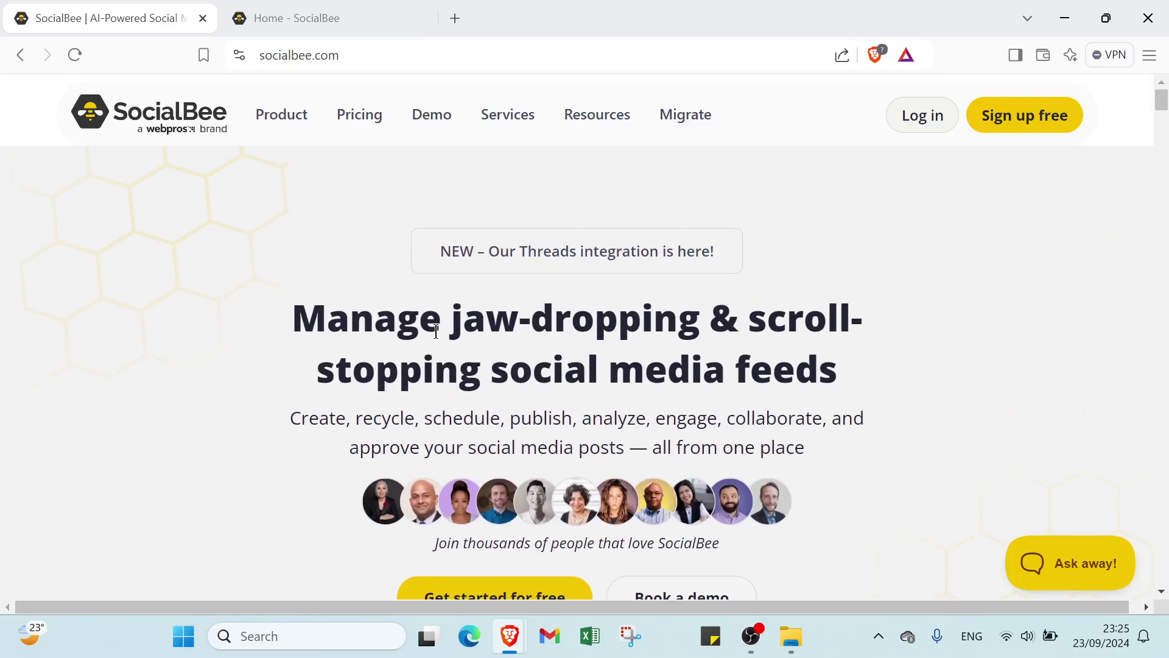
scroll(436, 330, down, 3)
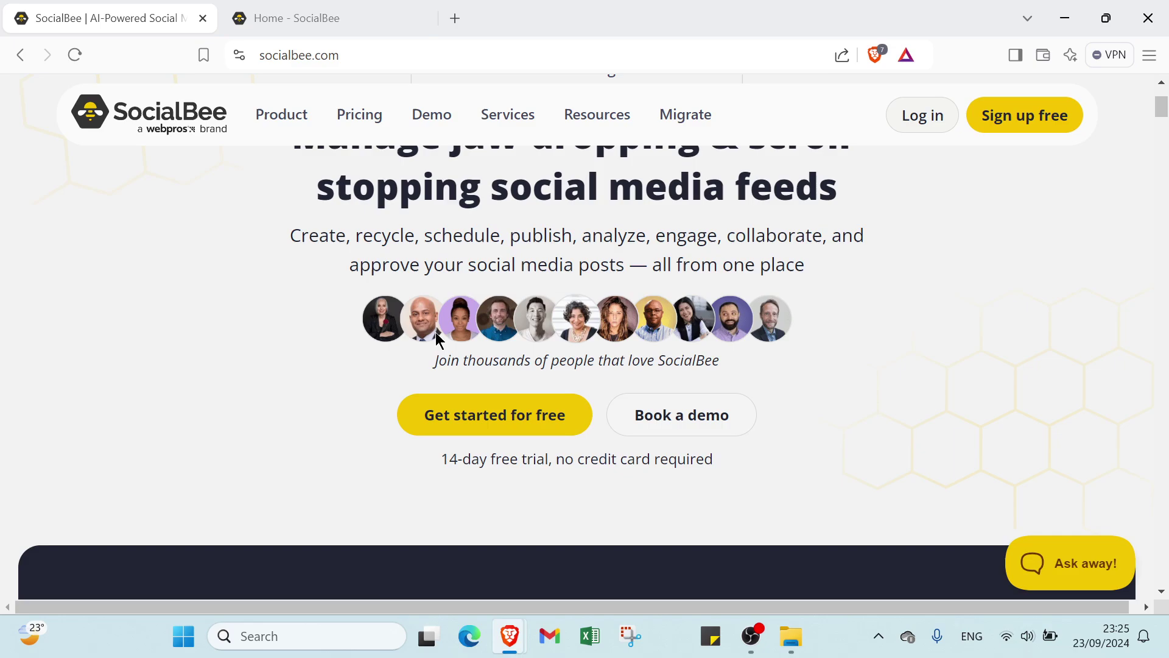
scroll(437, 339, down, 2)
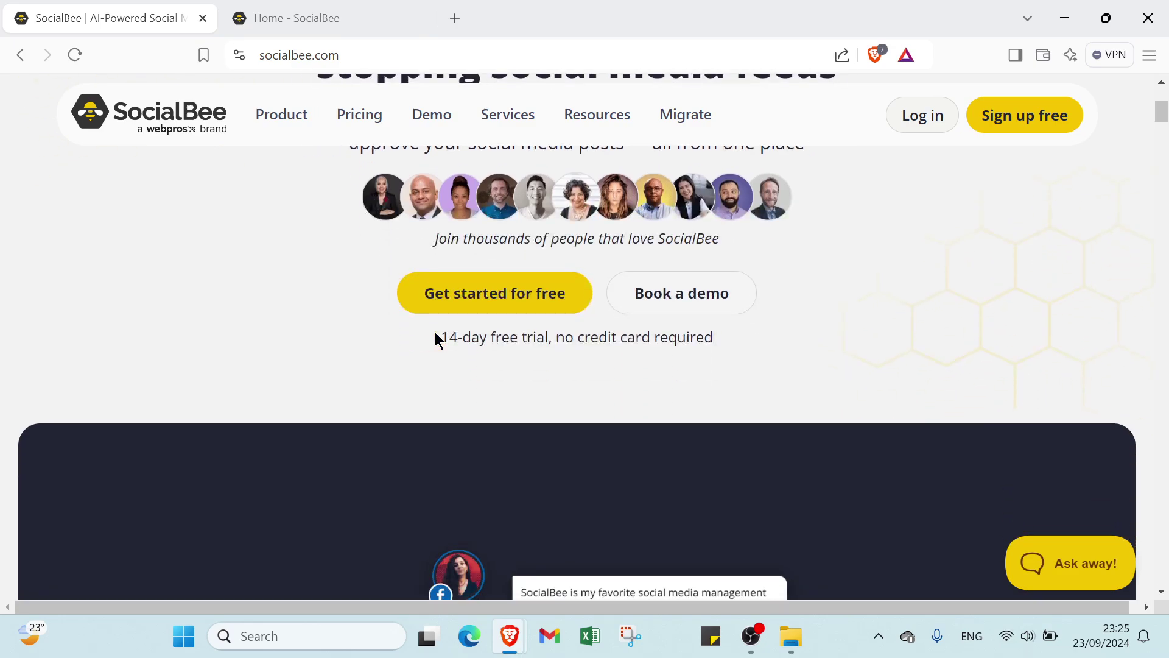
scroll(436, 340, down, 5)
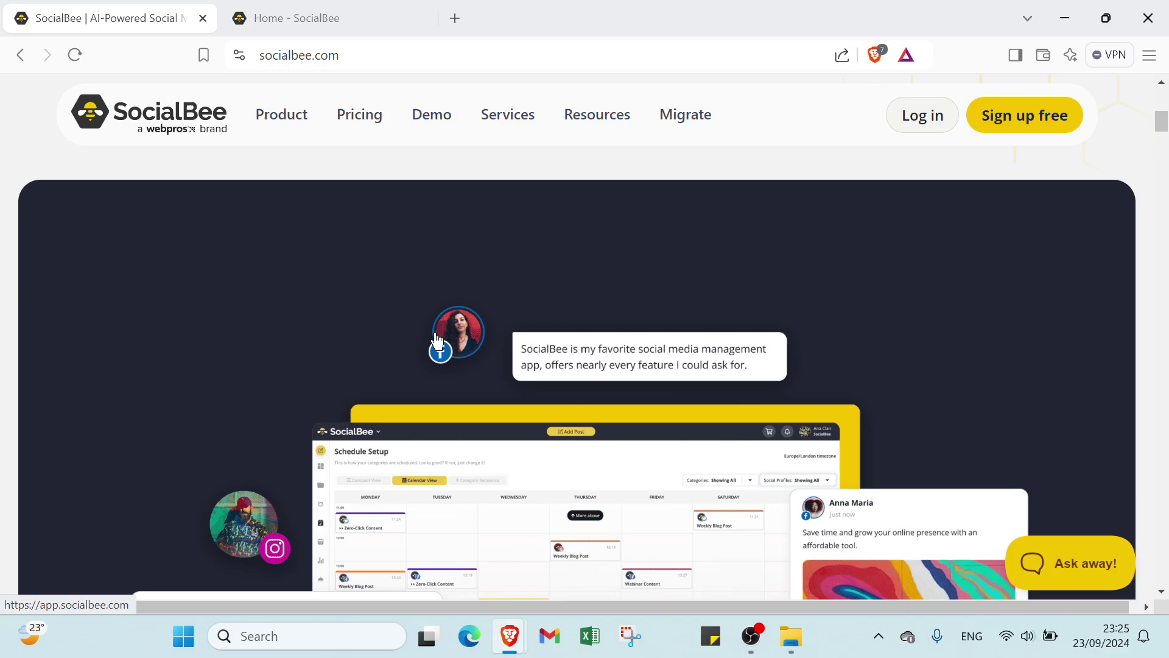
scroll(437, 340, down, 4)
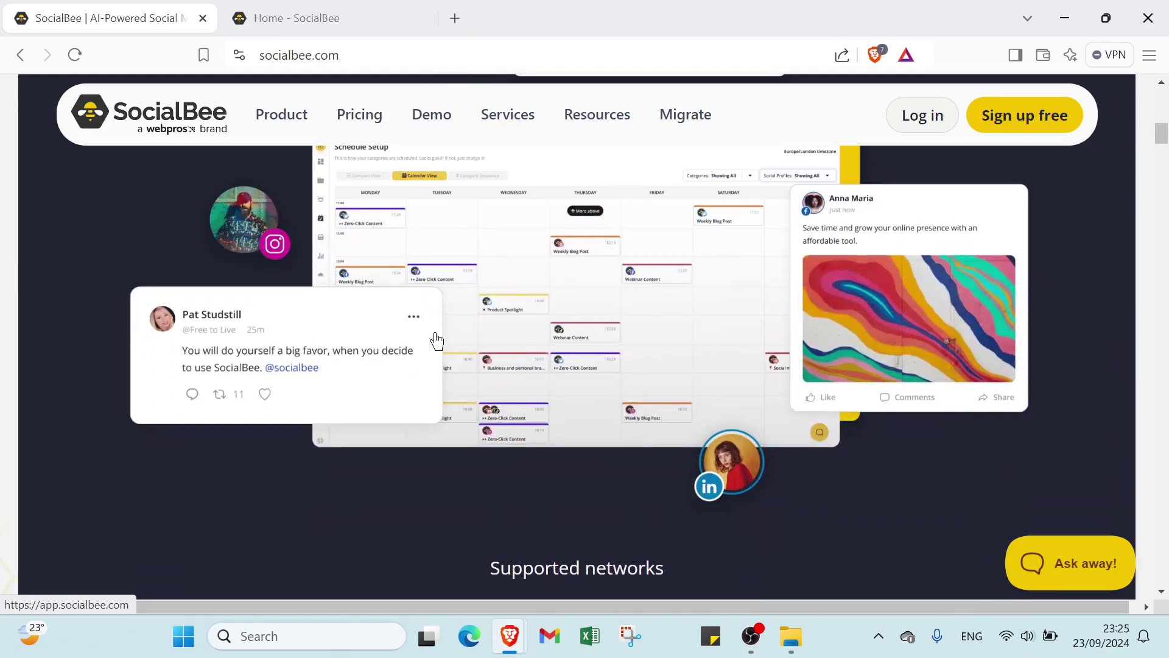
scroll(437, 339, down, 2)
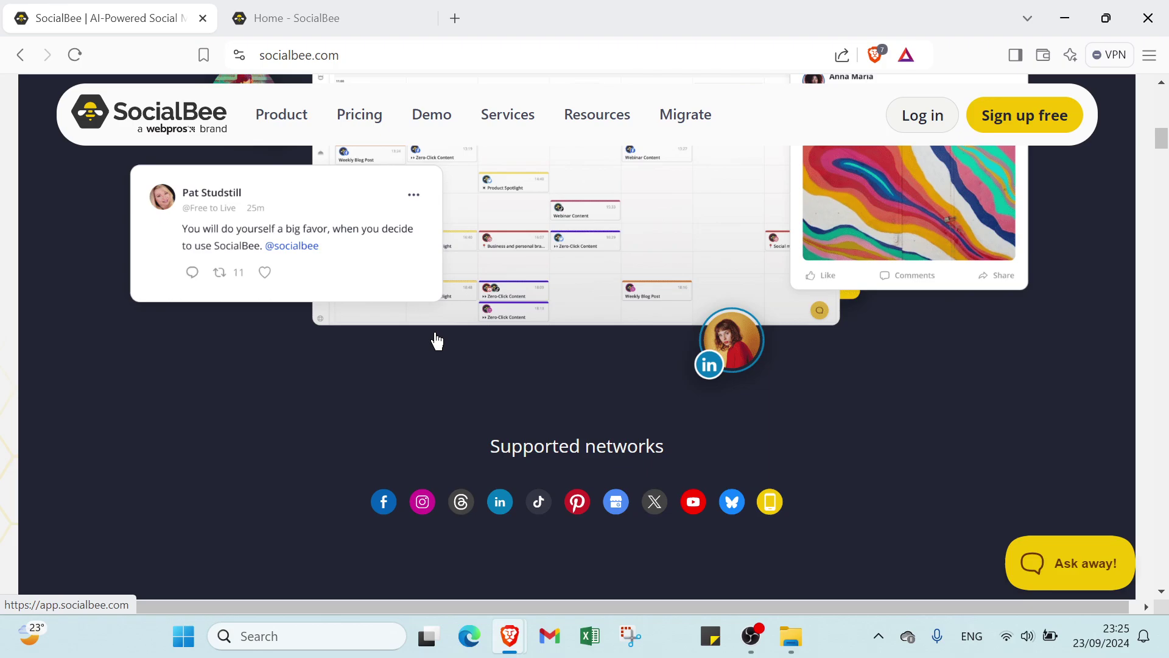
scroll(437, 341, down, 8)
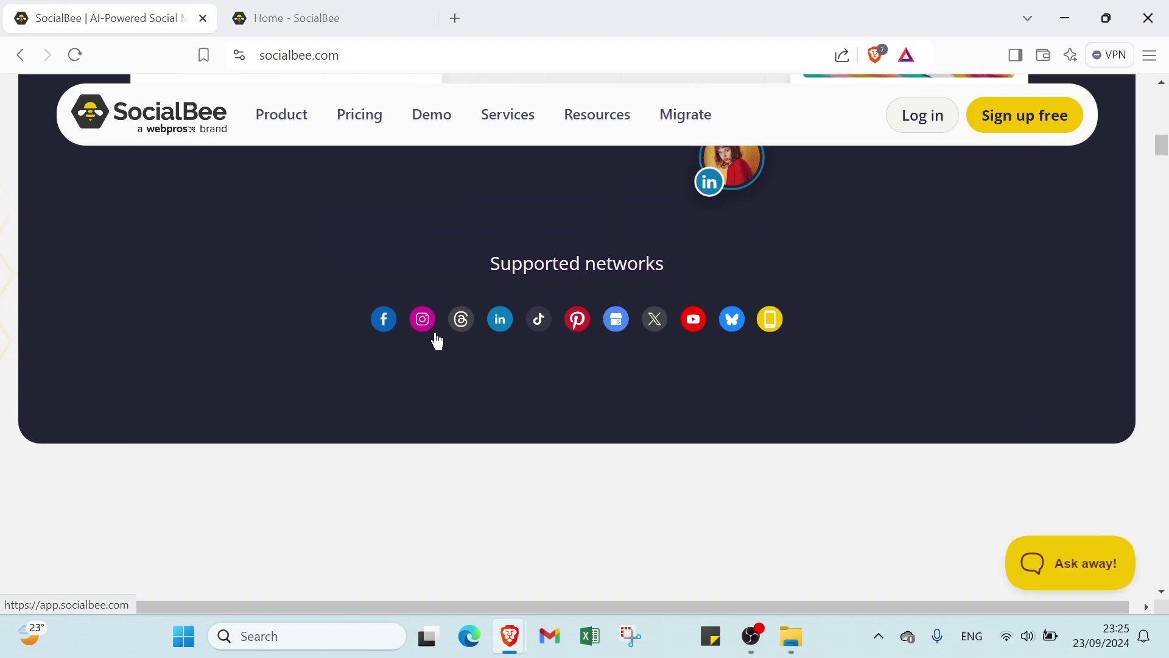
scroll(437, 341, up, 18)
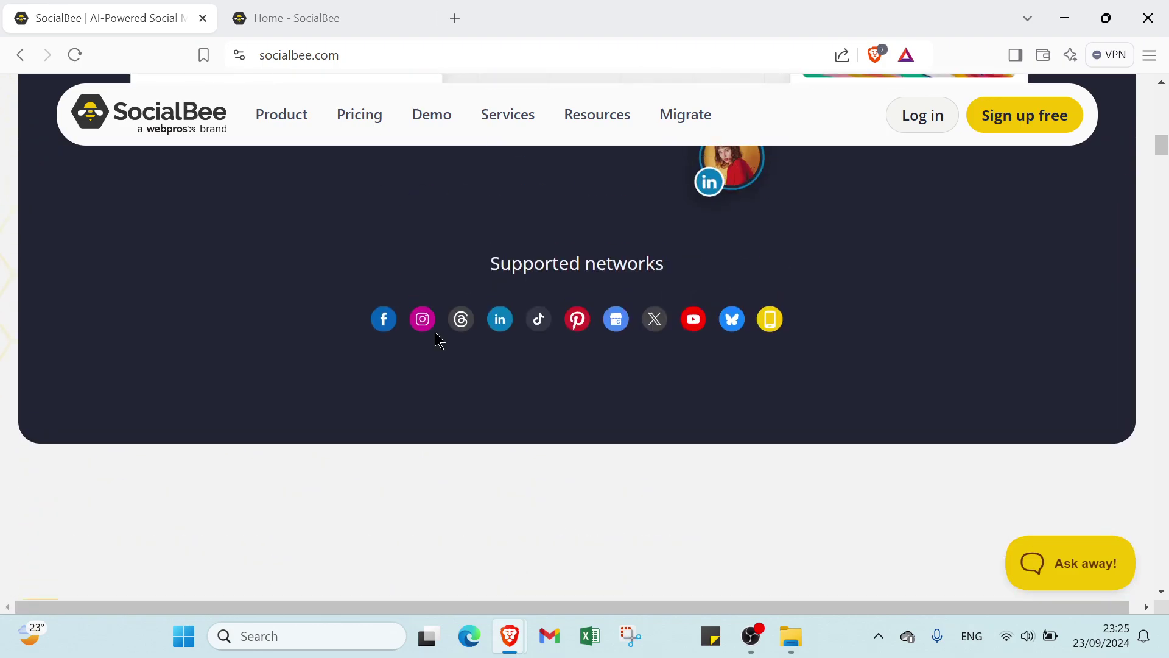
scroll(436, 341, up, 4)
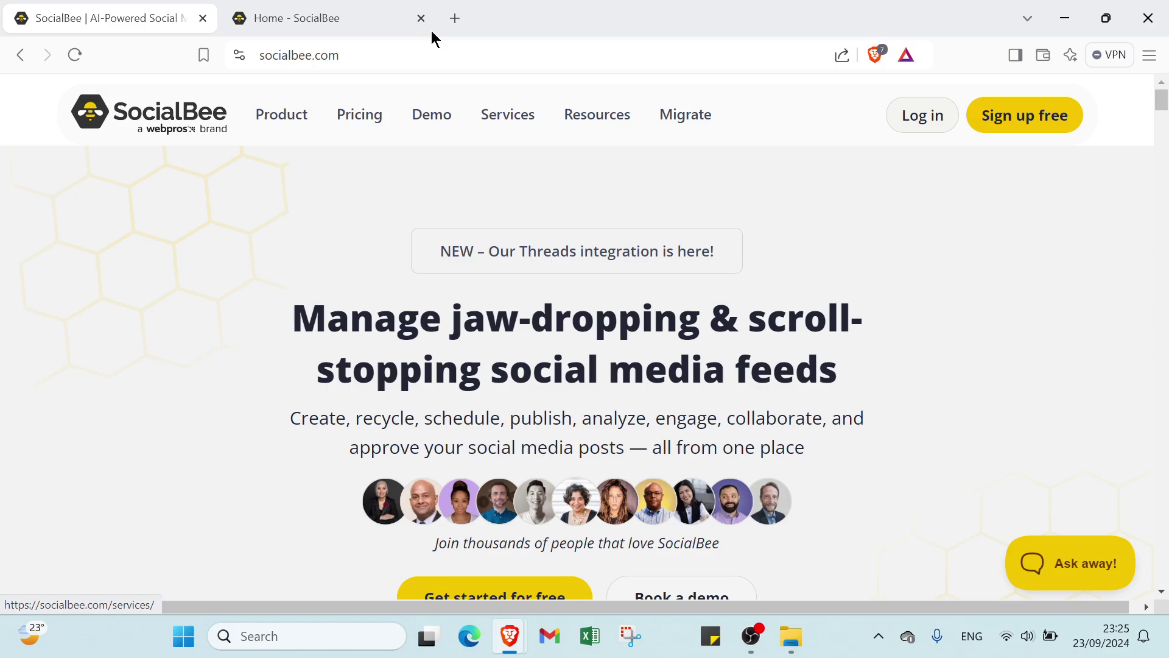
click(352, 27)
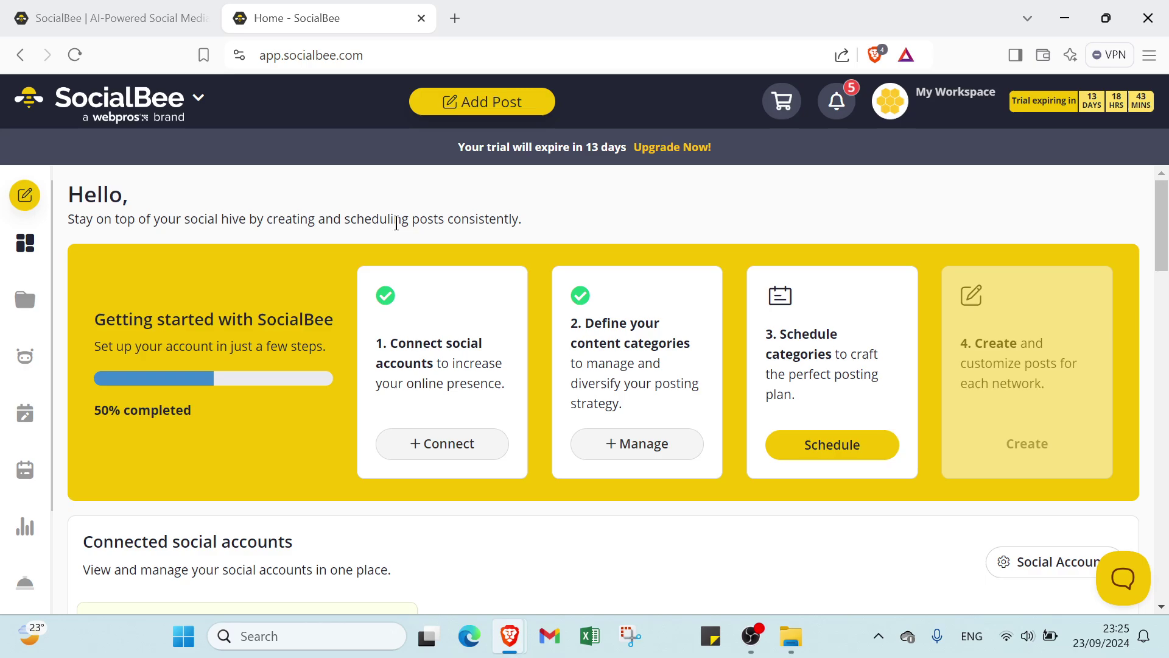
scroll(509, 247, down, 1)
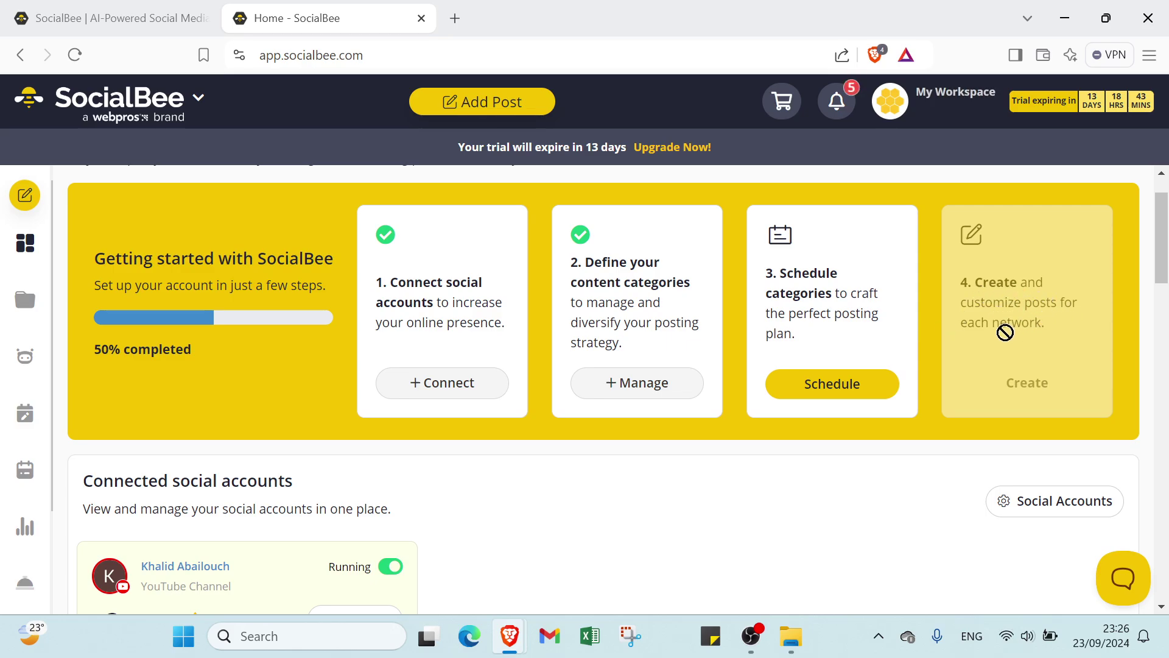
scroll(853, 363, down, 4)
scroll(561, 411, up, 4)
scroll(524, 420, down, 5)
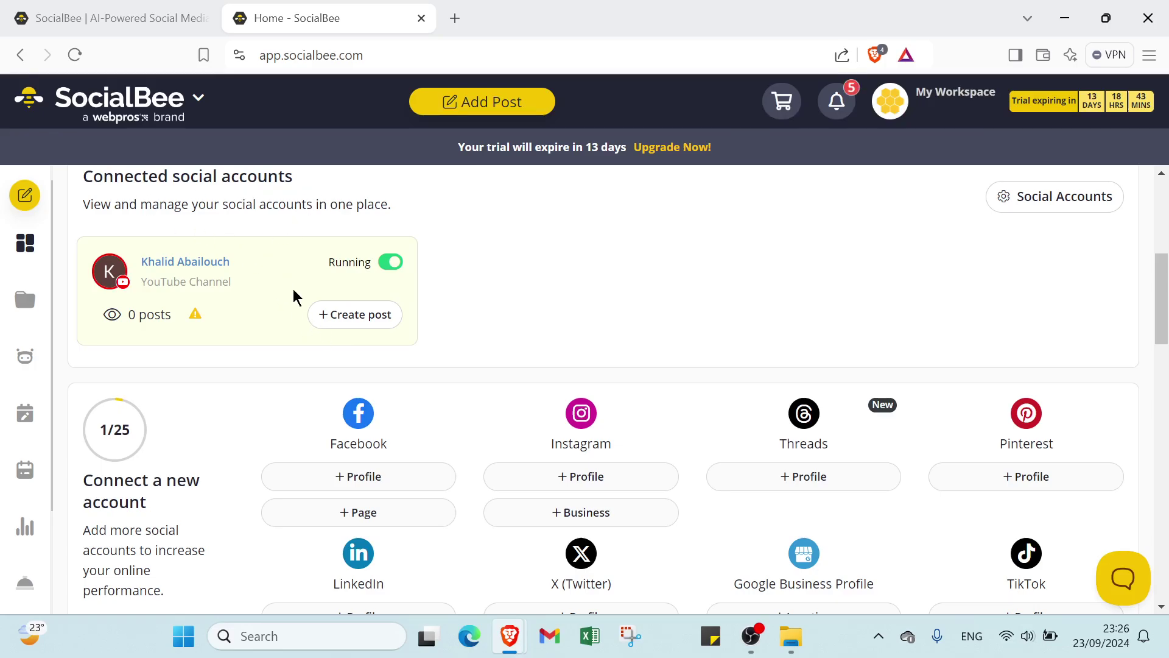
scroll(328, 357, down, 4)
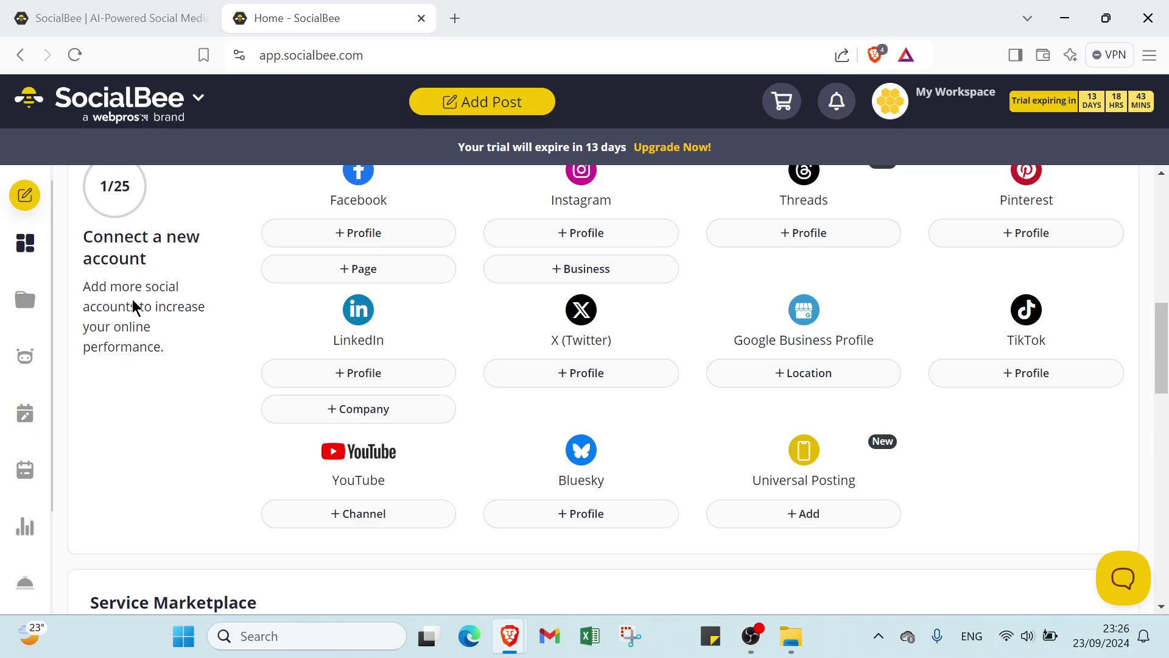
scroll(162, 367, down, 2)
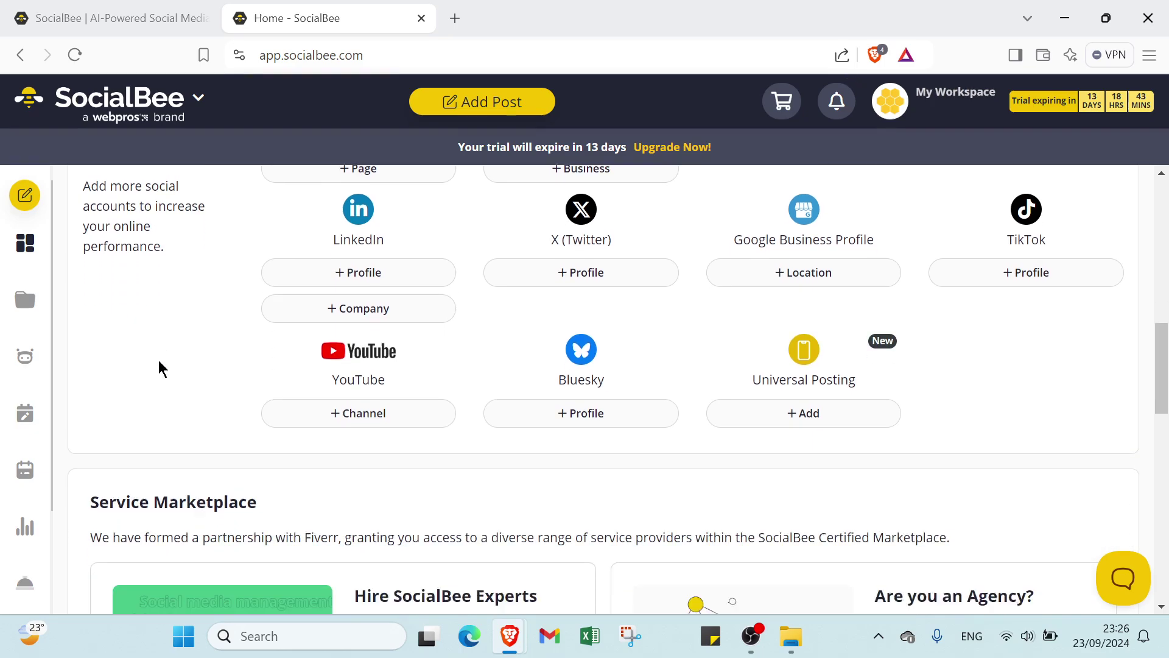
scroll(305, 392, up, 5)
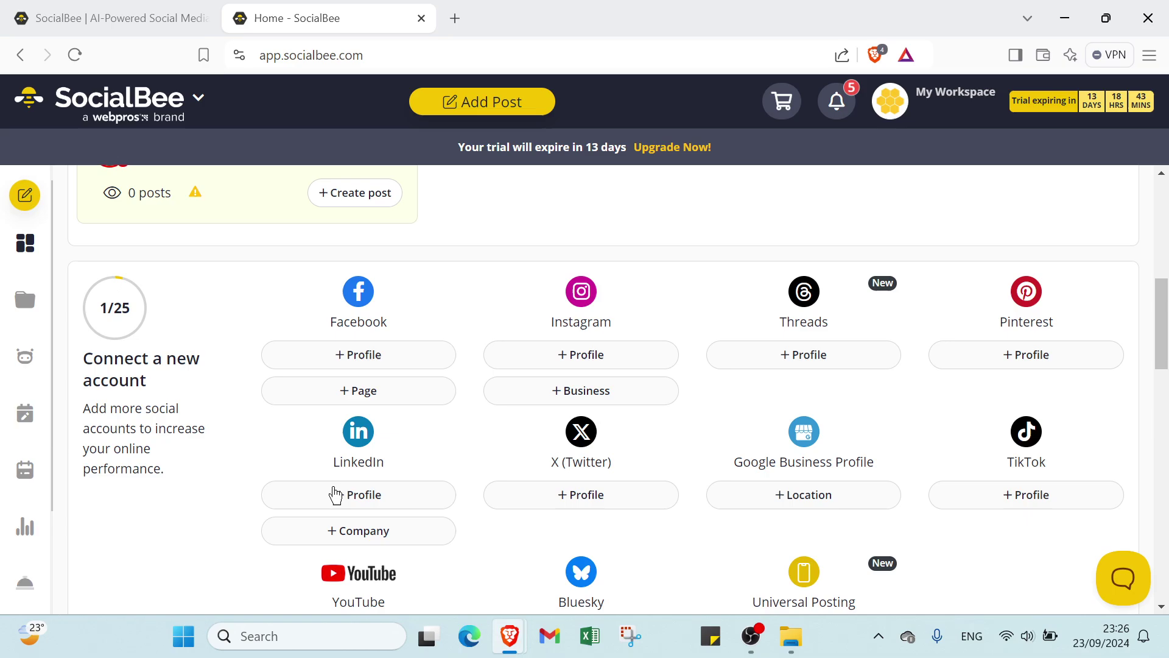
scroll(838, 472, down, 1)
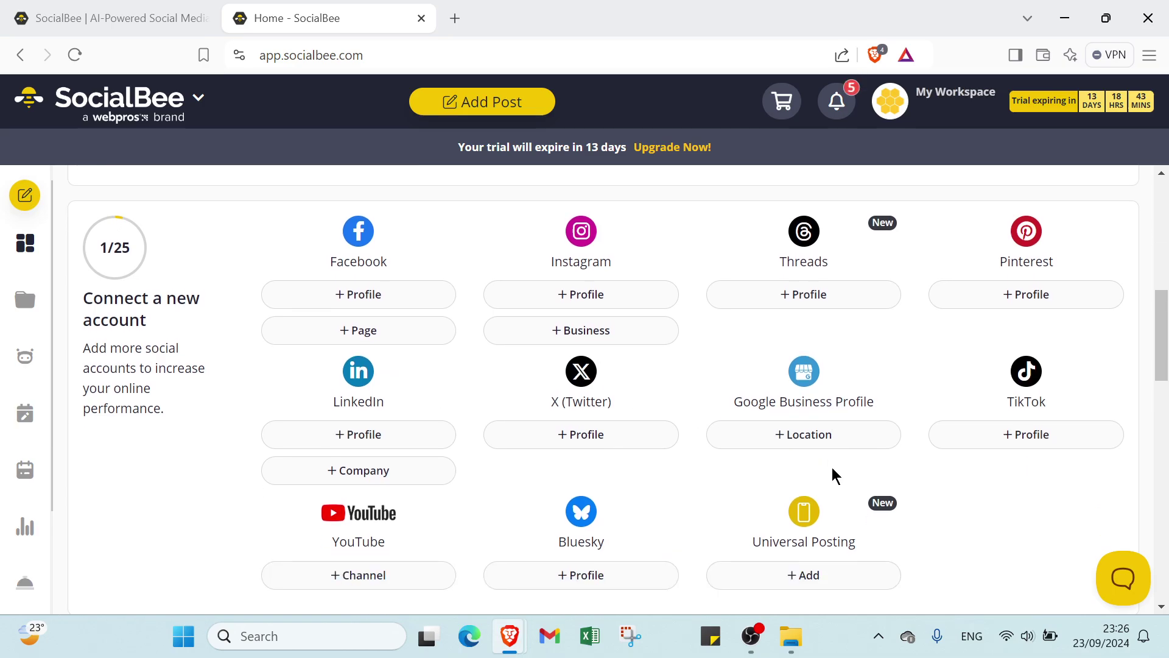
scroll(804, 426, down, 1)
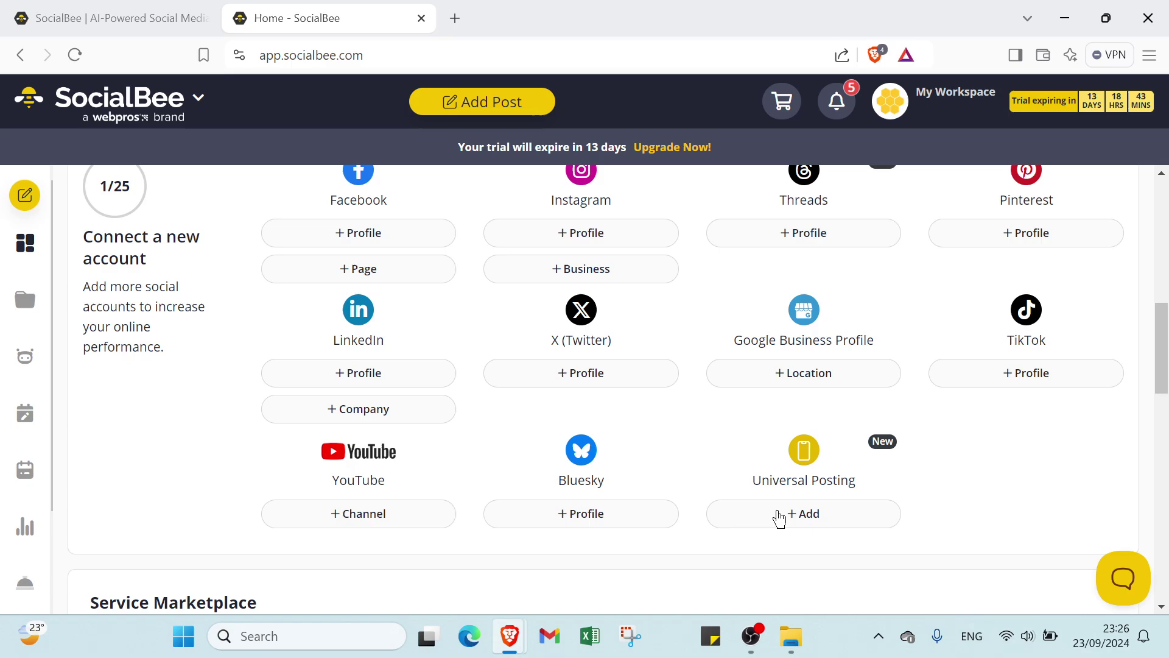
scroll(771, 516, down, 1)
scroll(426, 484, down, 3)
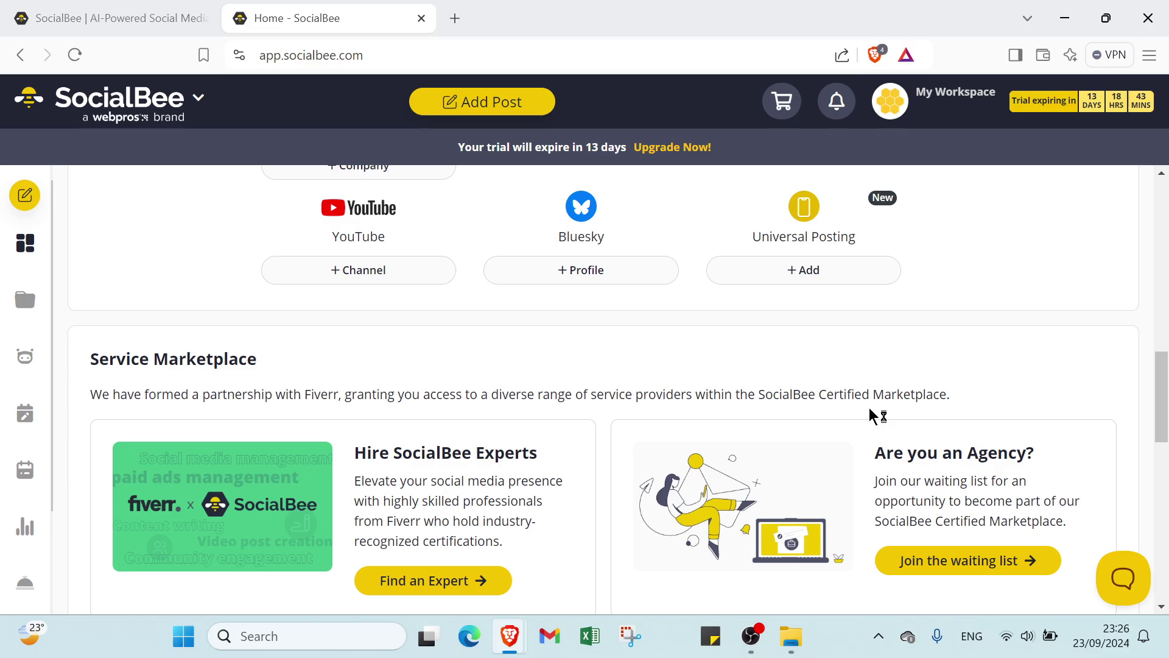
scroll(911, 418, down, 2)
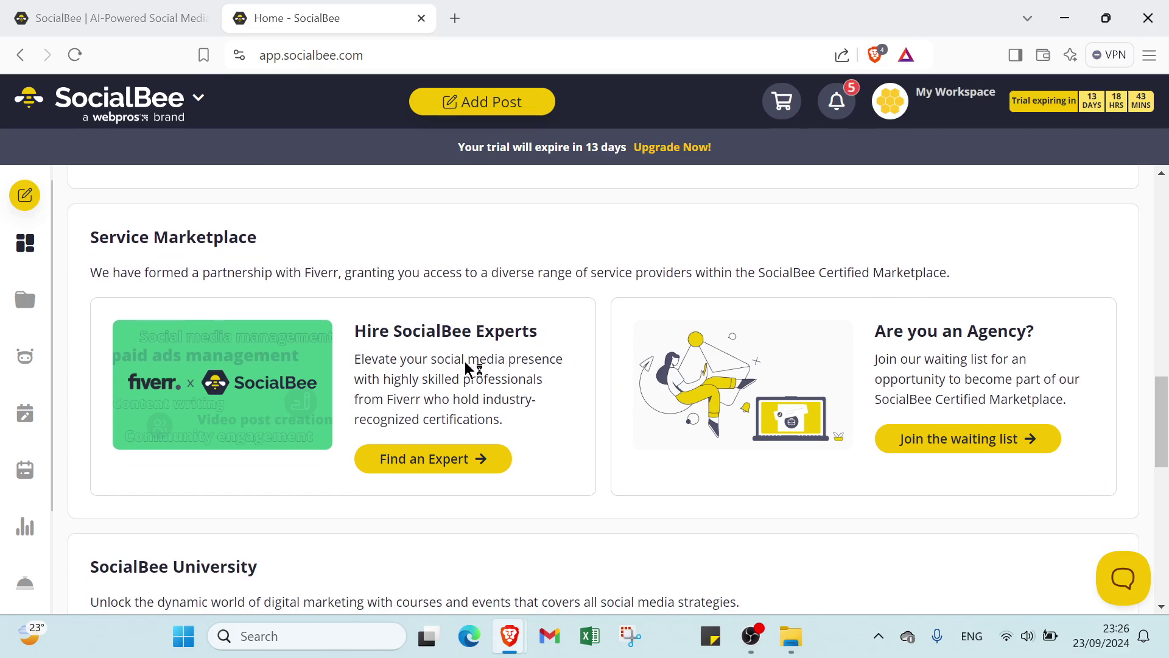
scroll(983, 359, down, 1)
scroll(983, 359, down, 5)
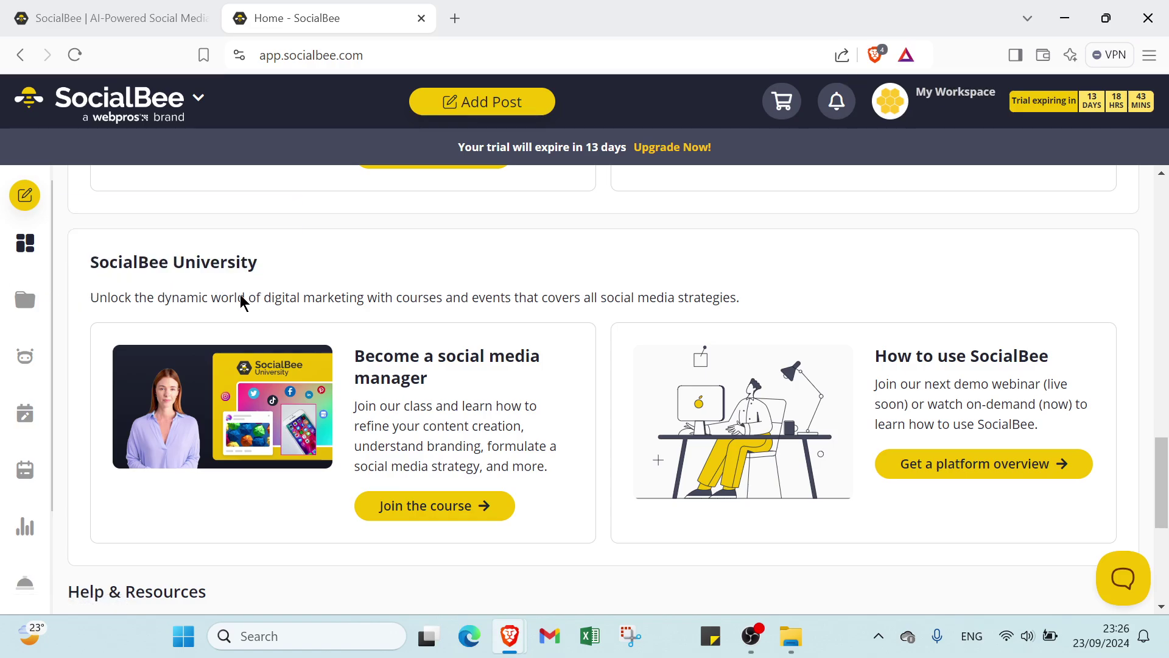
scroll(303, 320, down, 2)
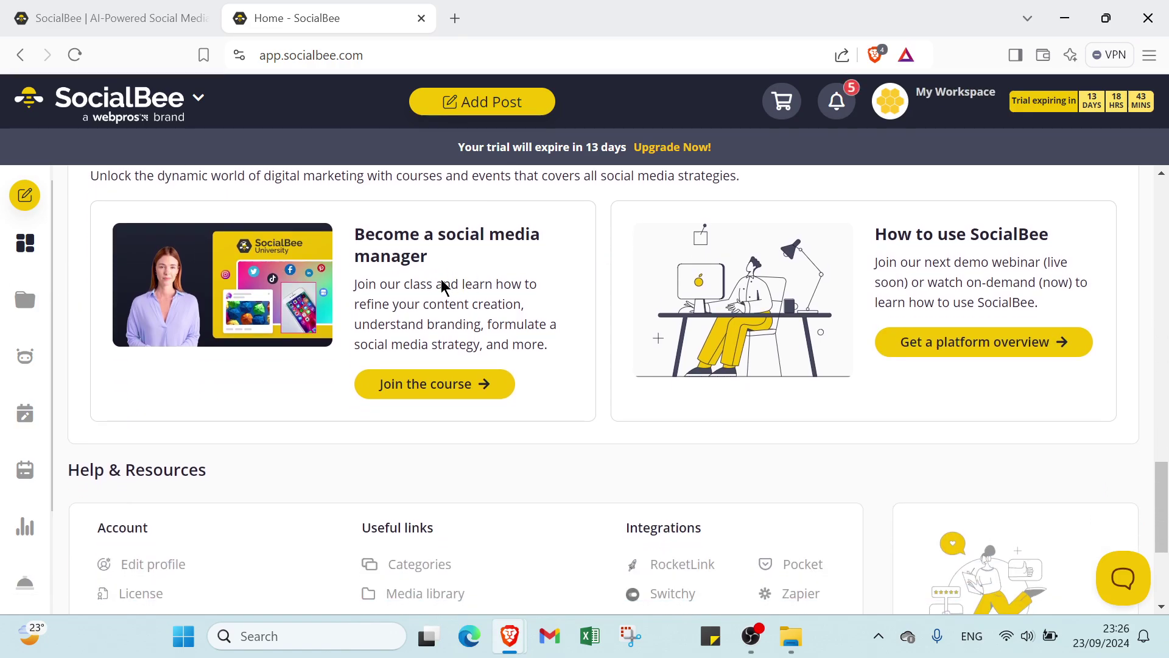
scroll(1085, 261, up, 3)
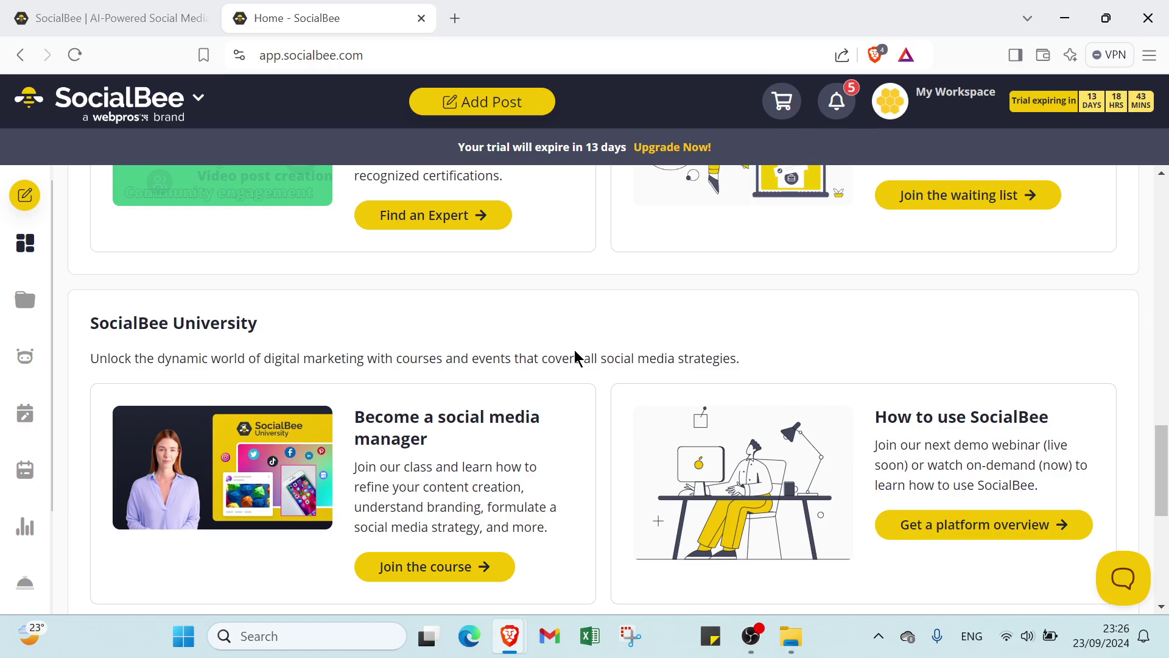
scroll(525, 402, down, 5)
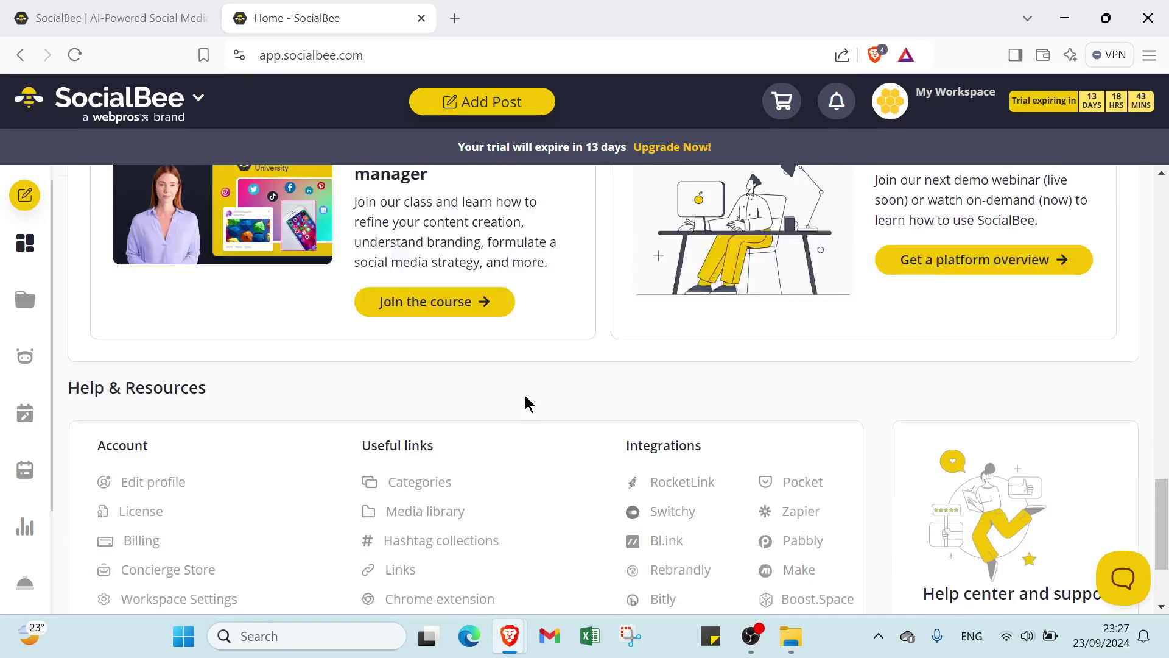
scroll(515, 400, up, 3)
scroll(513, 402, up, 10)
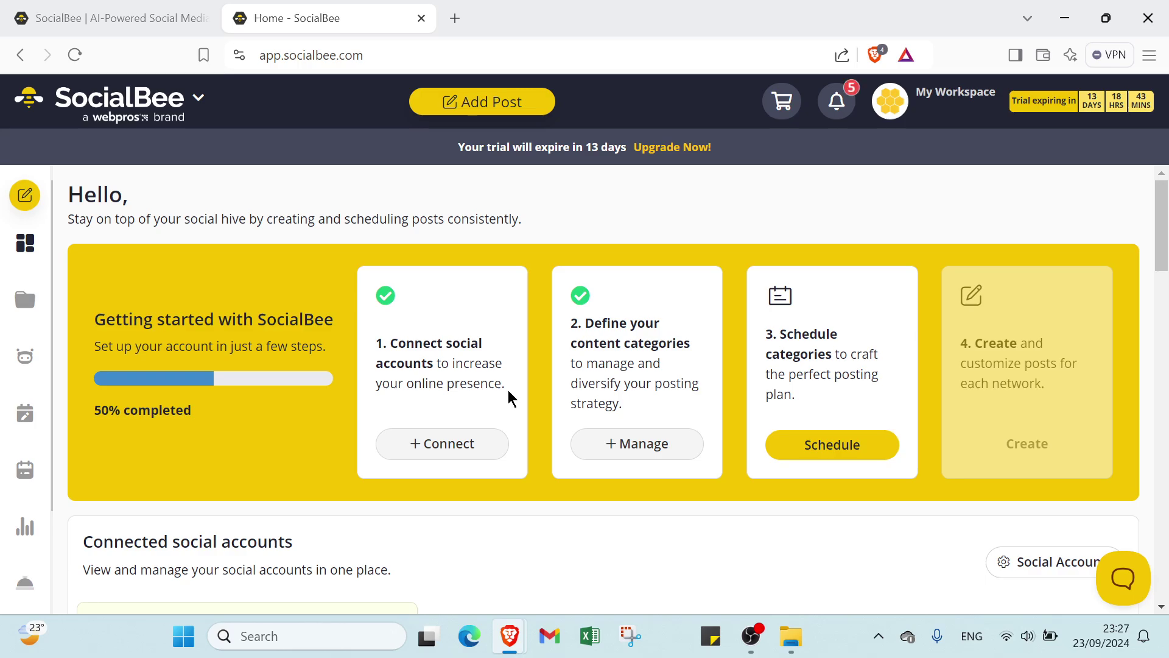
scroll(514, 407, down, 6)
scroll(514, 412, up, 5)
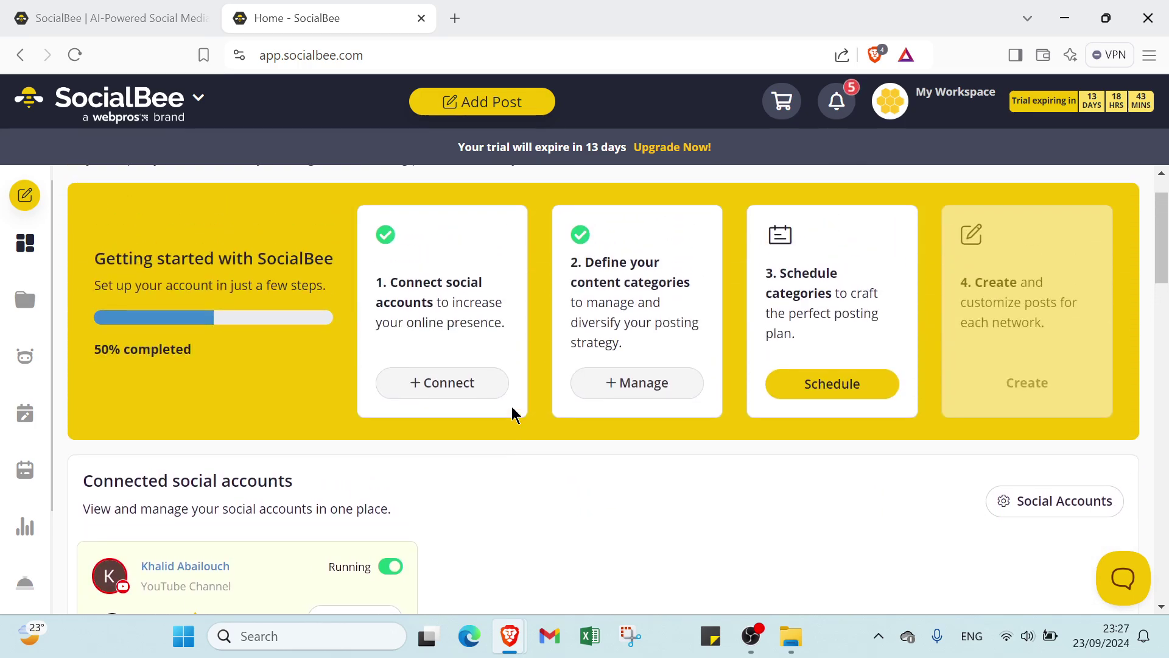
scroll(514, 414, up, 1)
scroll(514, 415, down, 6)
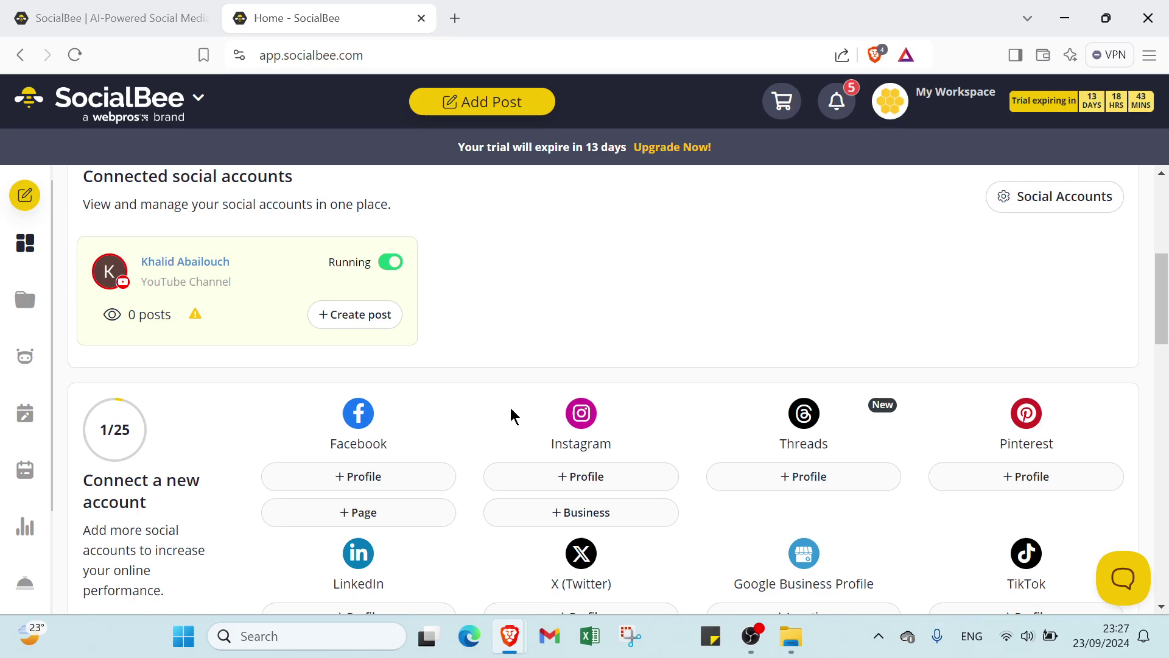
scroll(512, 416, down, 7)
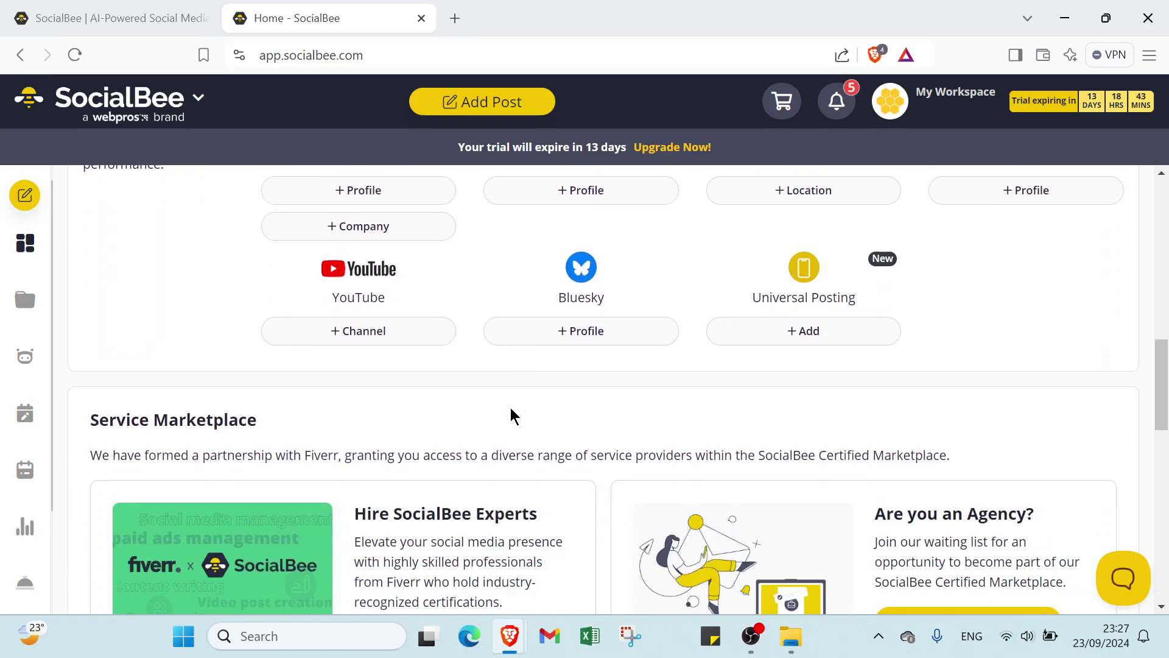
scroll(512, 416, down, 13)
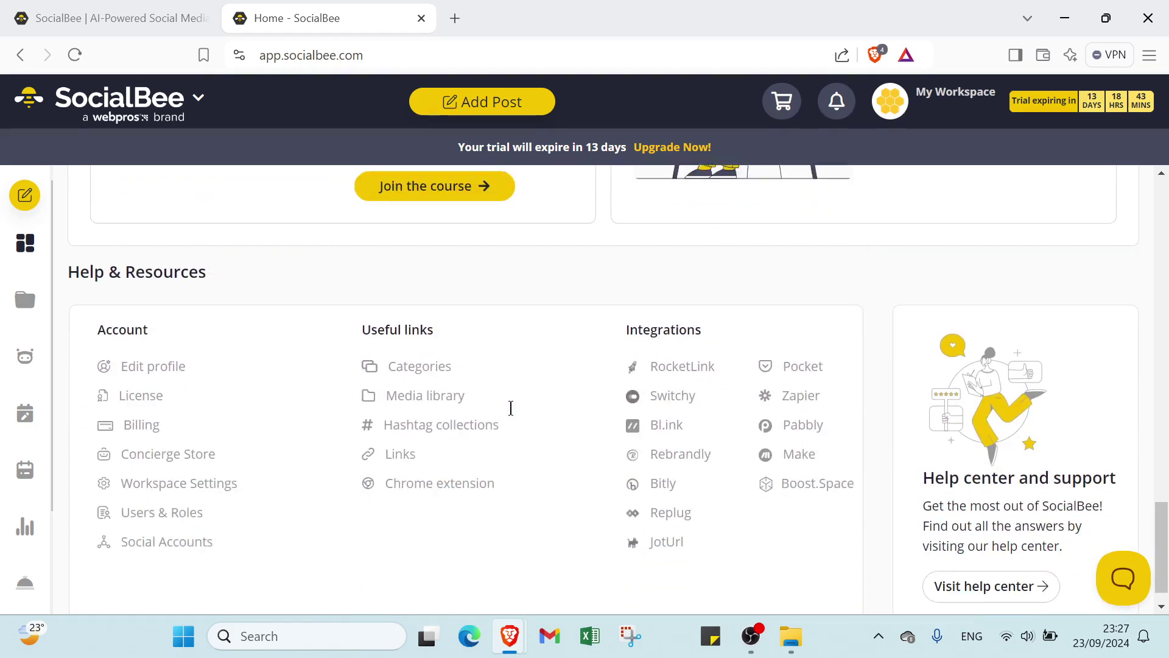
scroll(510, 408, down, 1)
scroll(511, 408, up, 20)
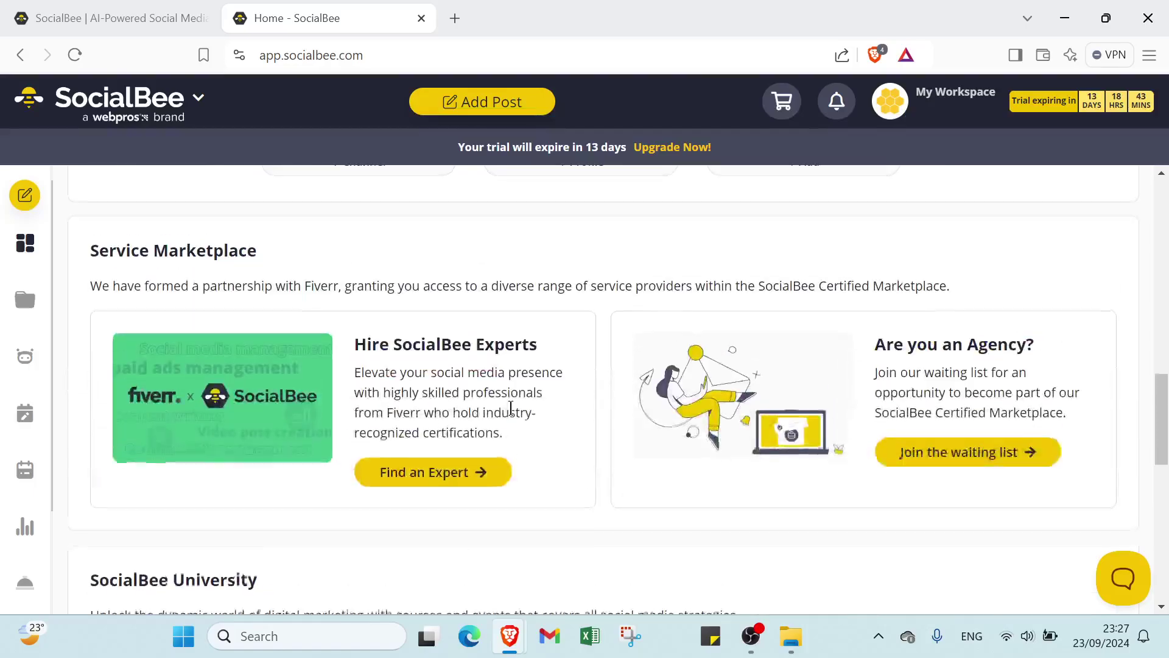
scroll(511, 407, up, 7)
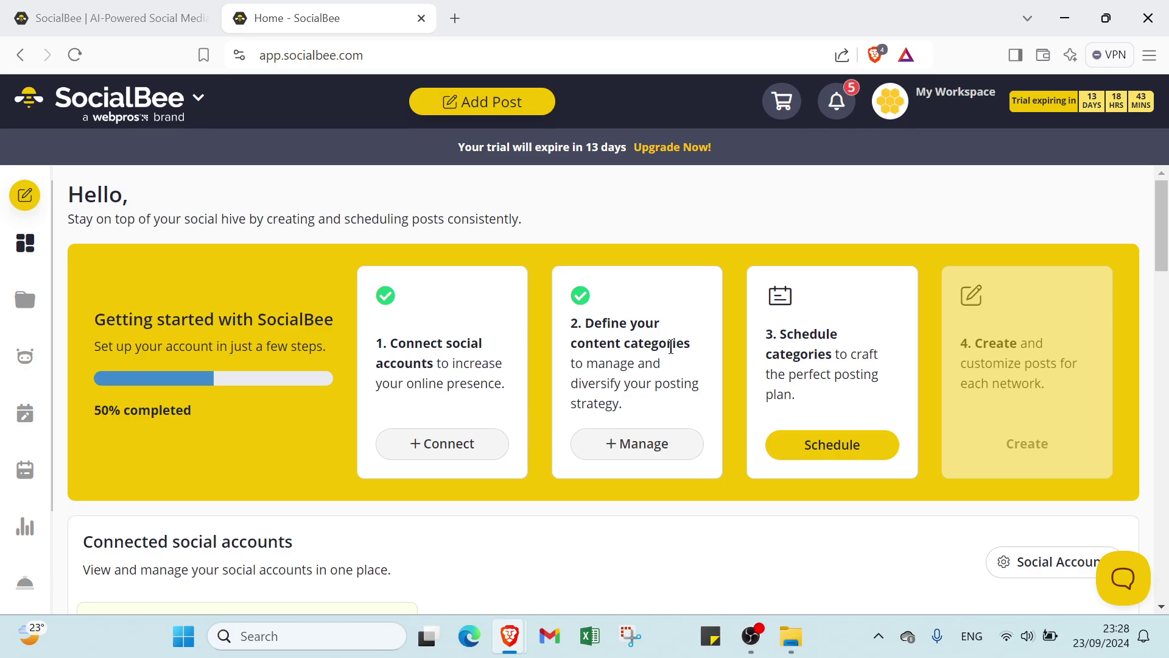
scroll(544, 392, down, 3)
scroll(444, 352, up, 3)
Open 'Your content categories' from the Content folder icon in the left sidebar.
click(25, 299)
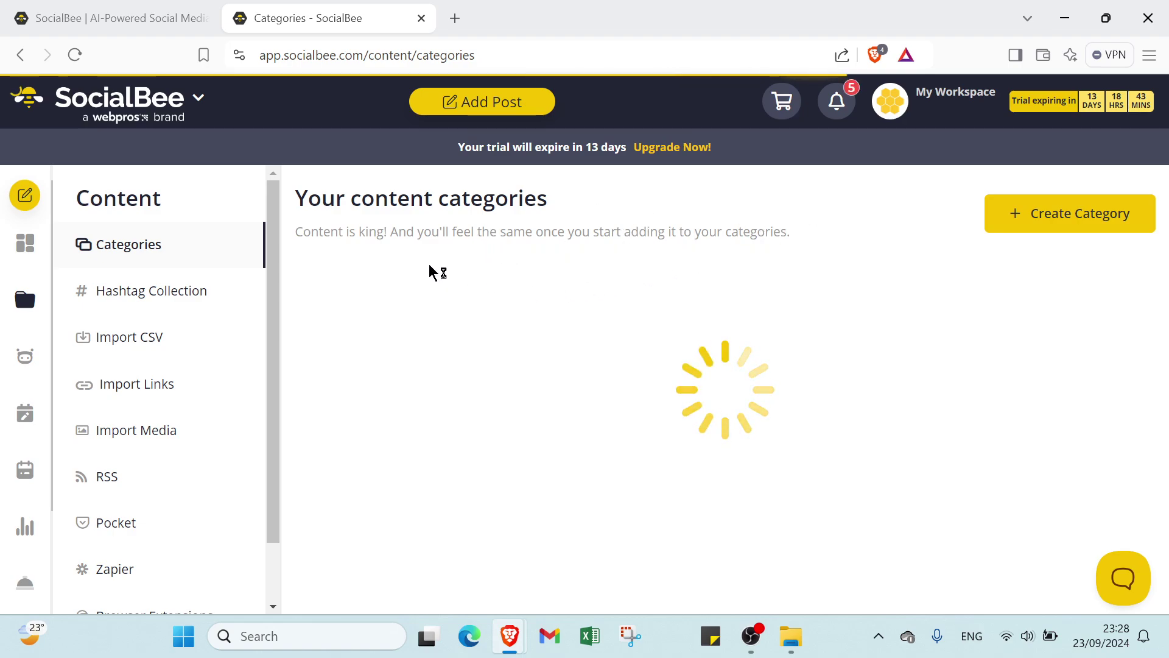
click(1055, 213)
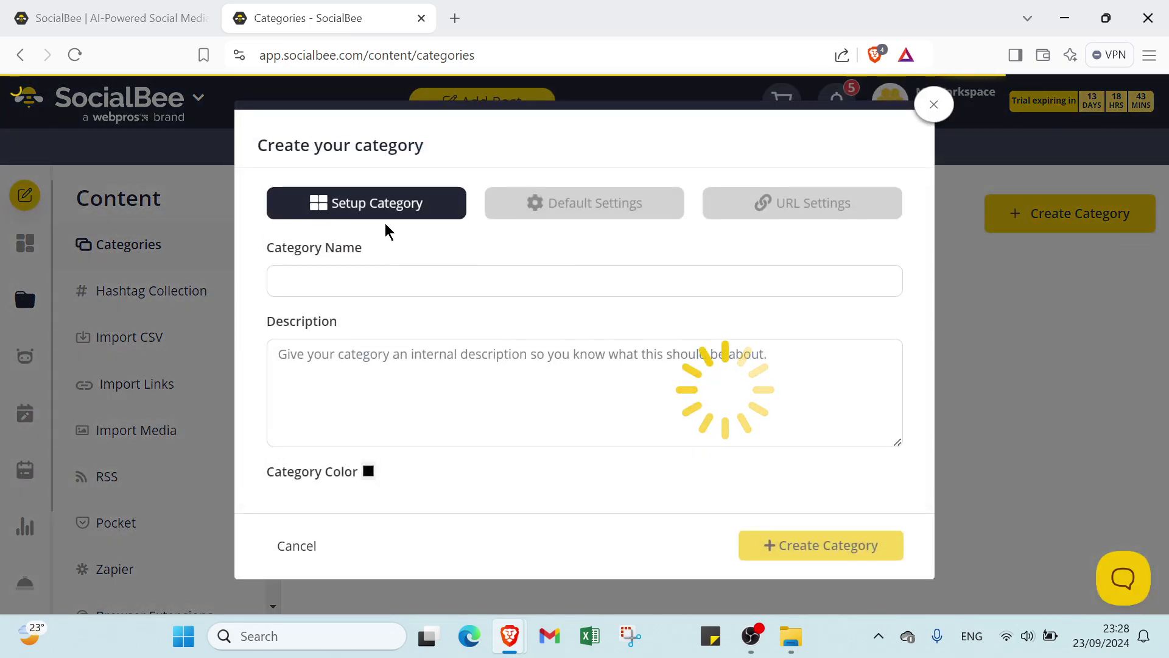
click(352, 279)
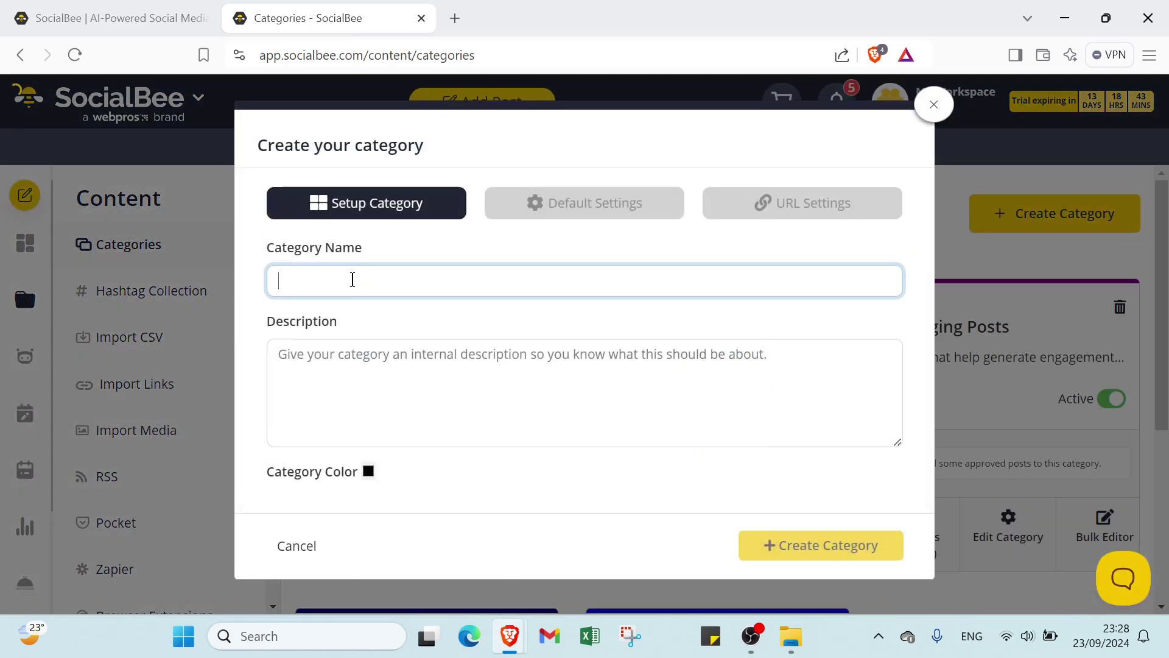
click(318, 374)
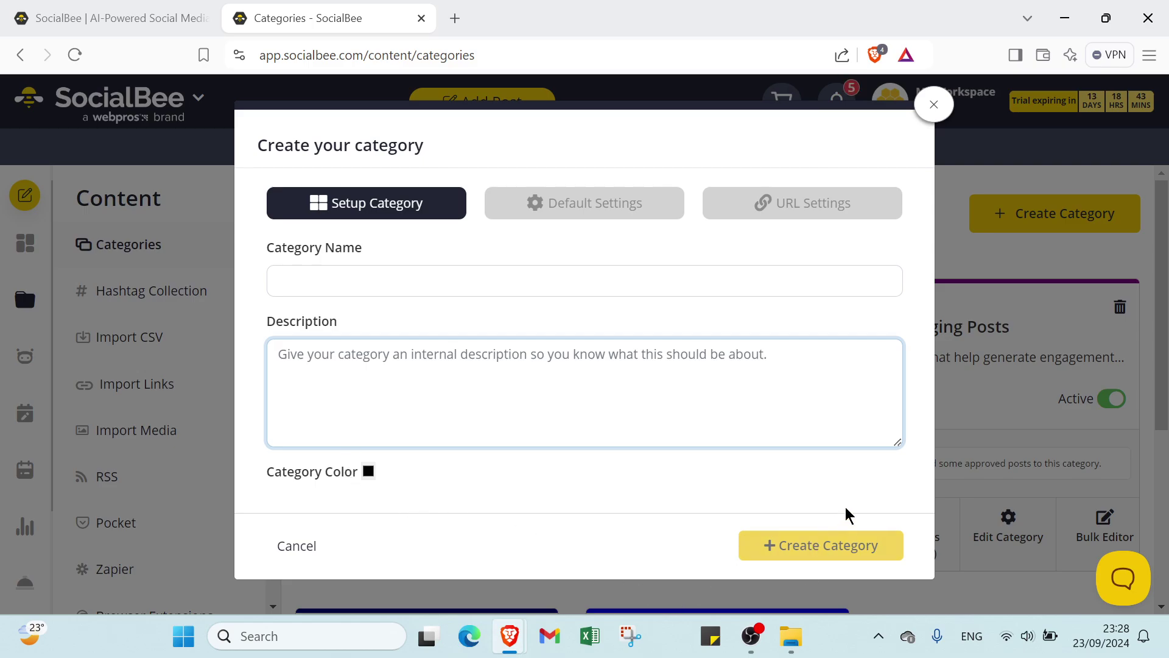
Close the new category form without saving and look through the category cards.
click(934, 105)
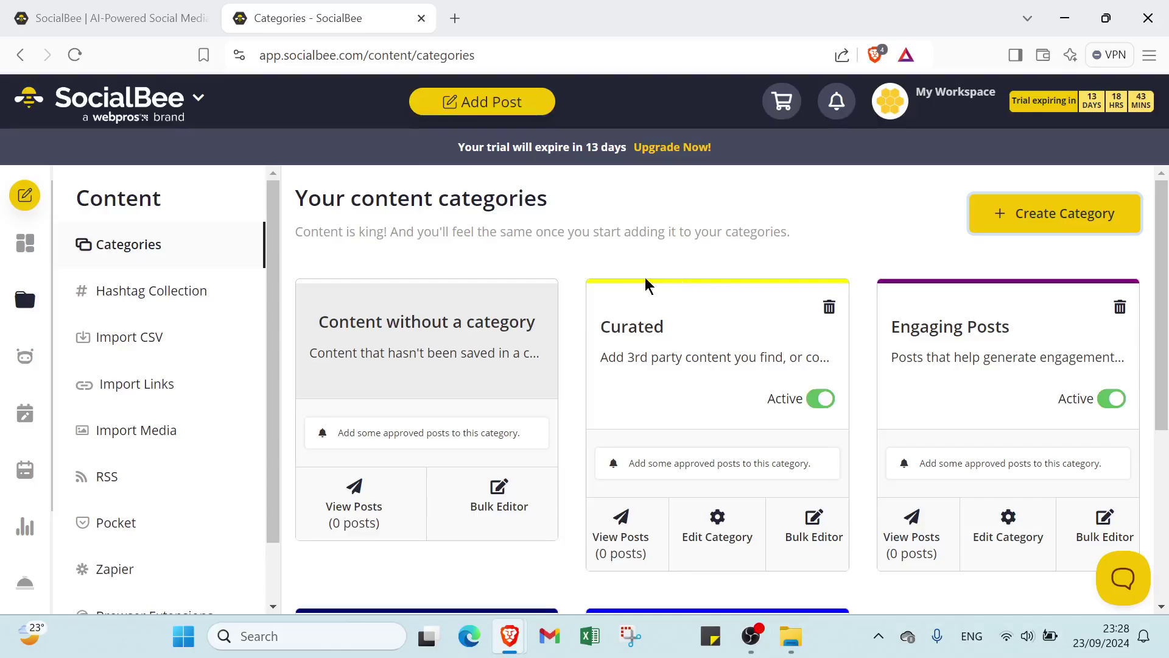
scroll(567, 341, down, 2)
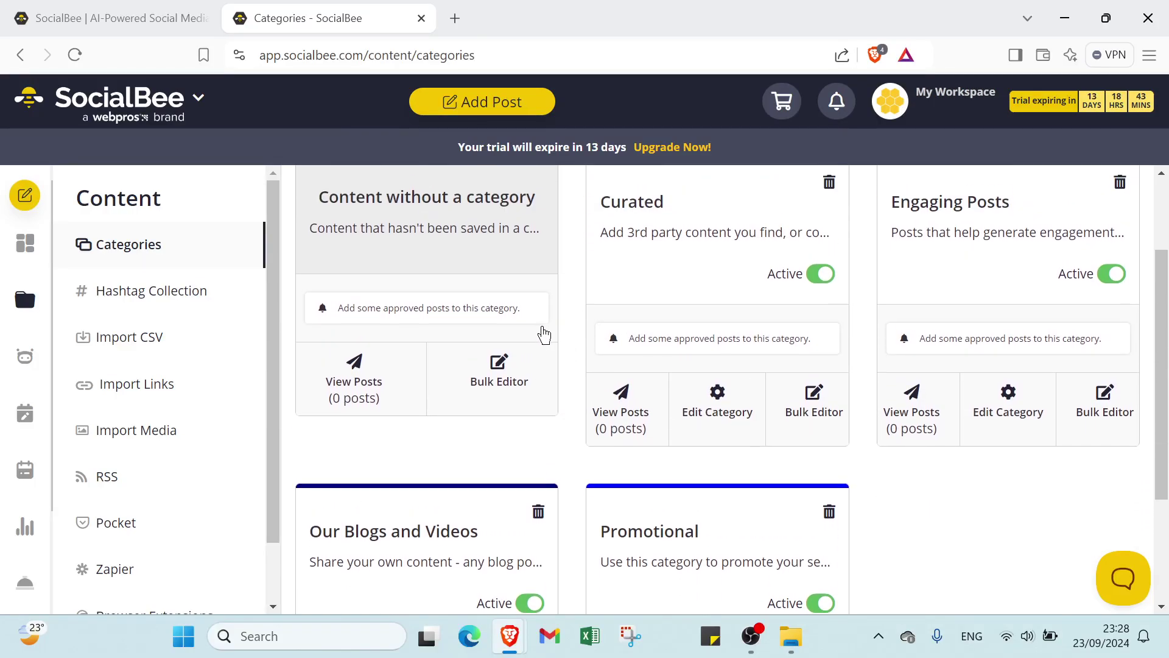
scroll(530, 334, up, 2)
scroll(579, 352, down, 5)
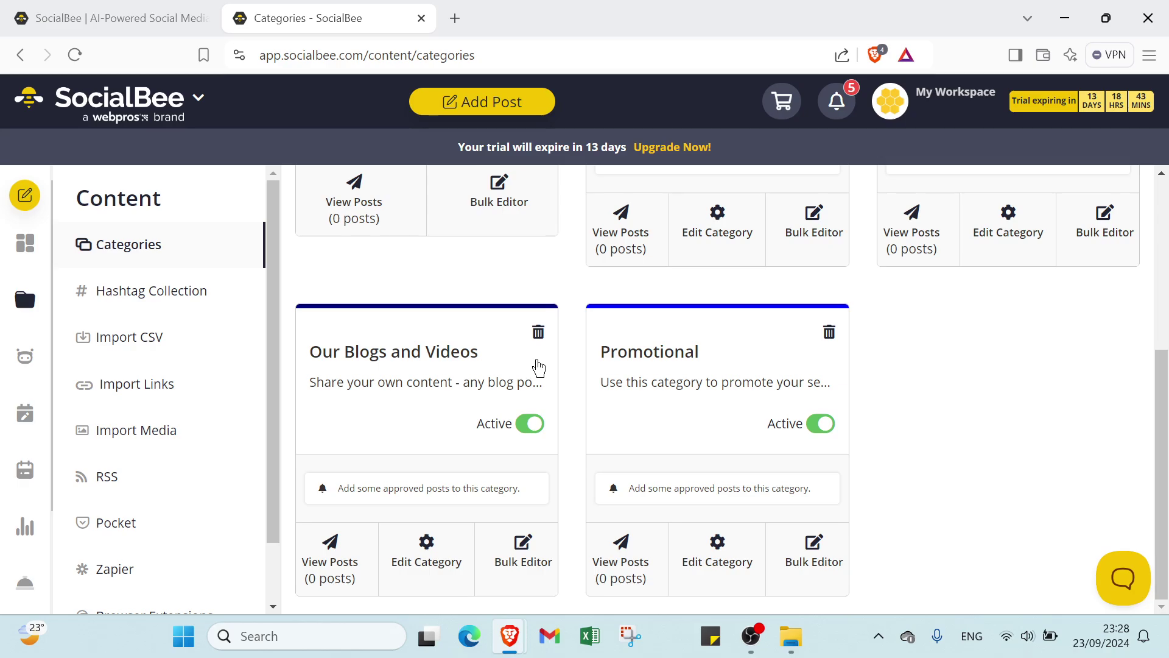
scroll(539, 367, up, 5)
scroll(678, 450, down, 5)
scroll(622, 384, up, 5)
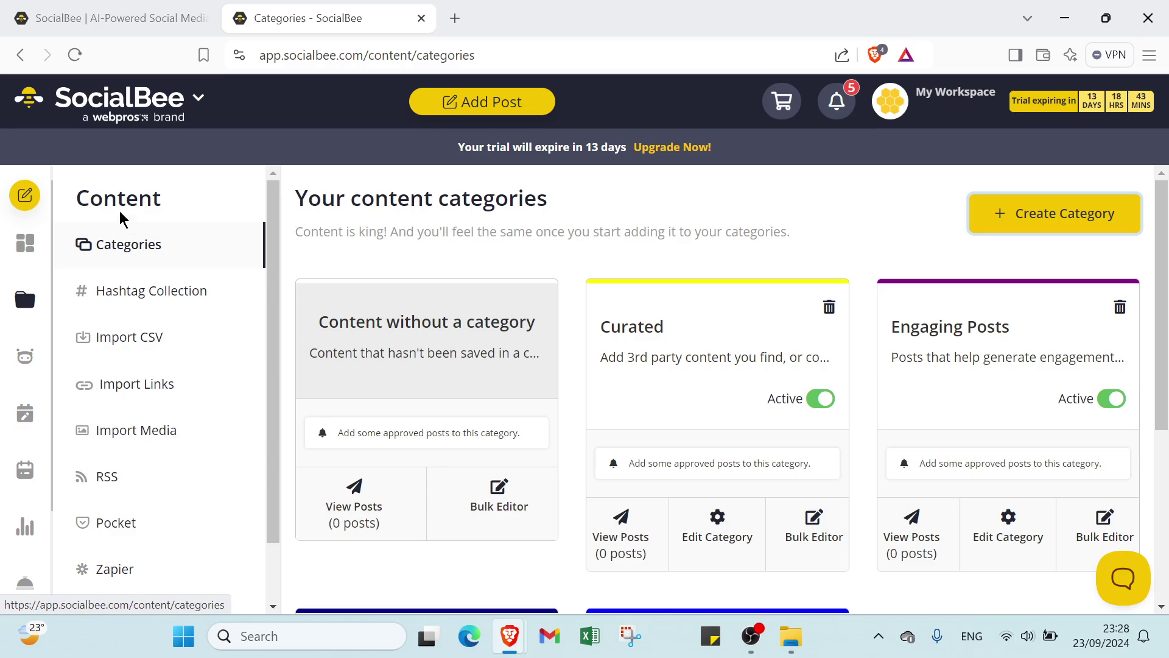
click(124, 290)
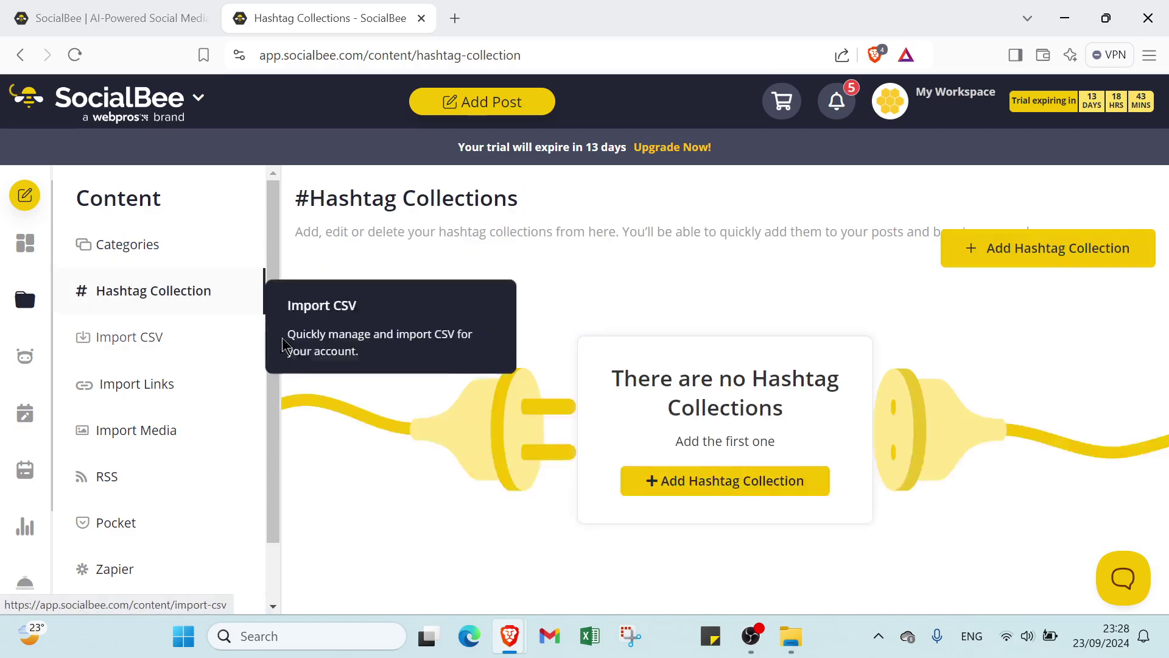
click(968, 257)
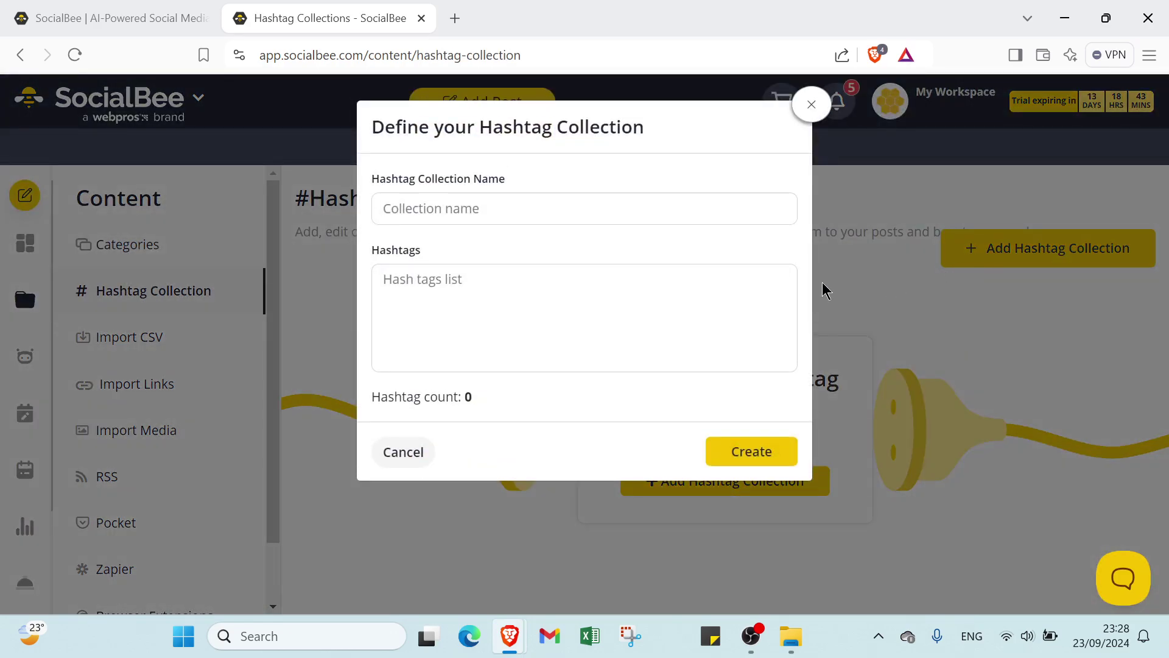
click(436, 218)
click(420, 278)
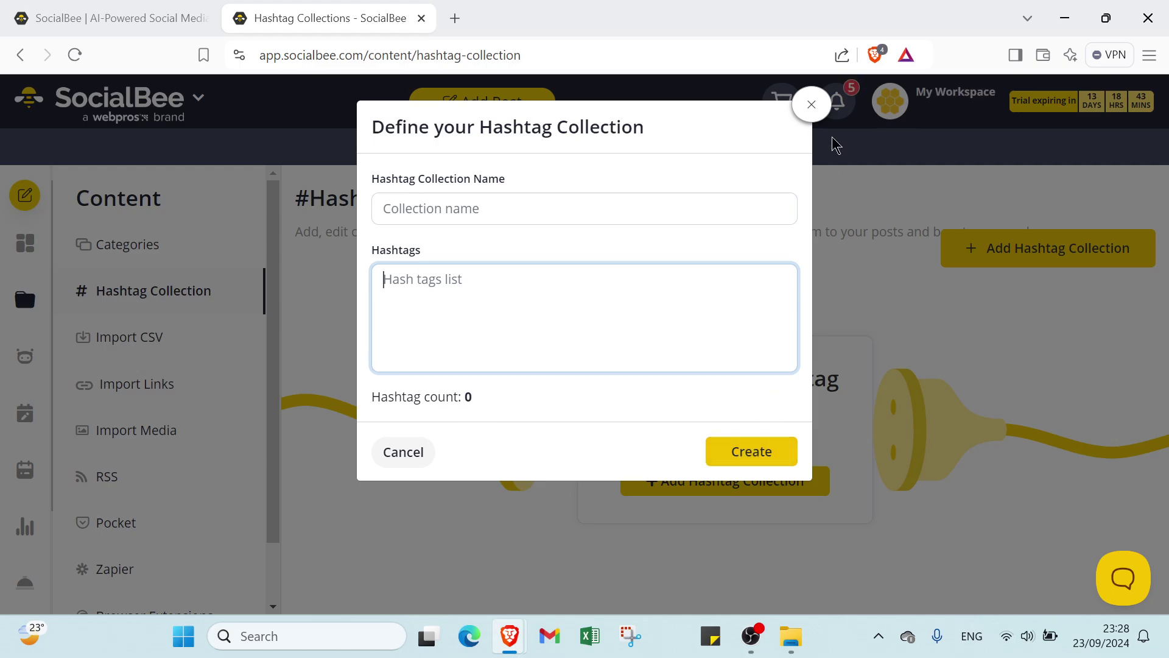
click(811, 104)
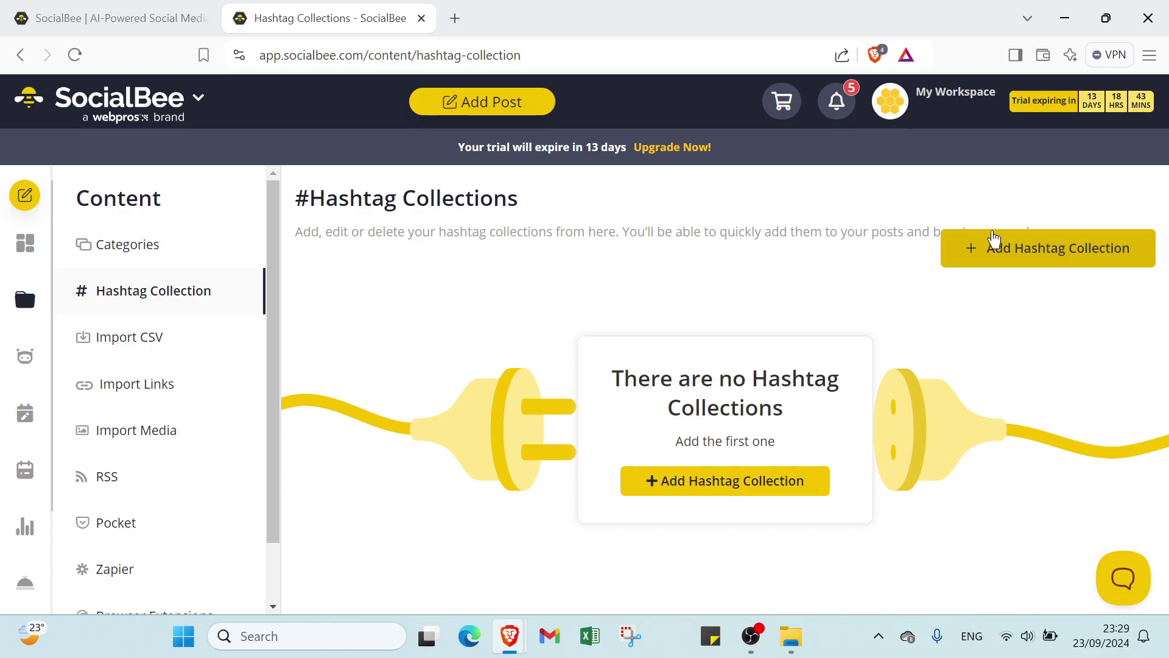
scroll(195, 305, down, 1)
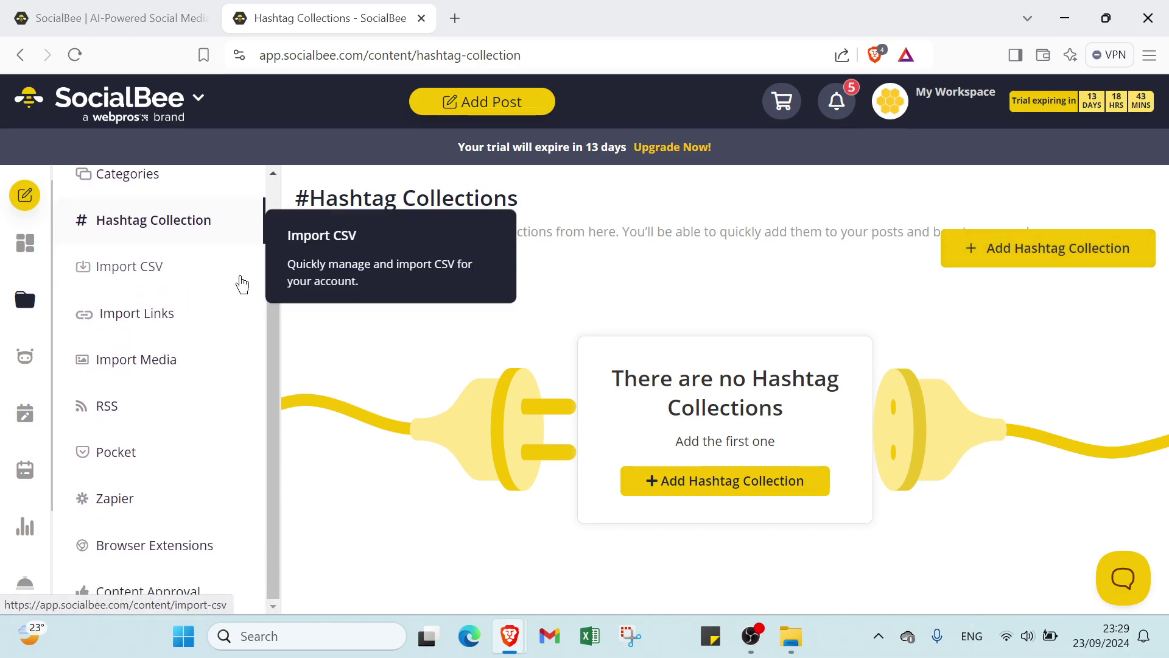
Open Import CSV and set the import category to Our Blogs and Videos.
click(168, 265)
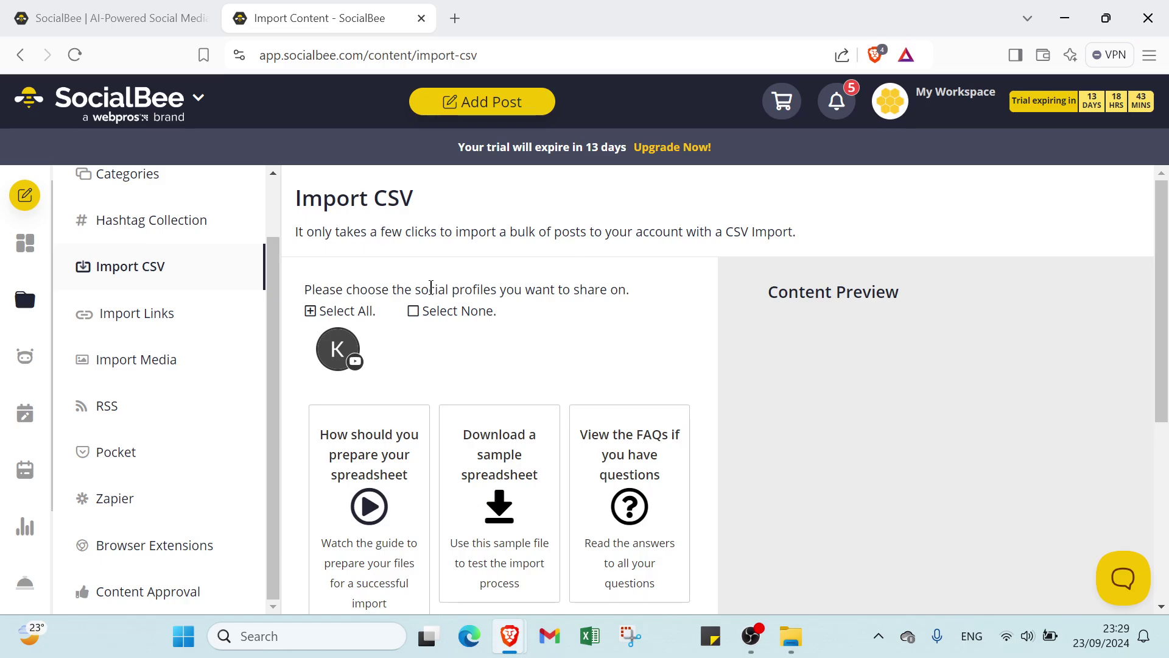
scroll(431, 287, down, 4)
scroll(428, 316, up, 3)
scroll(428, 316, down, 4)
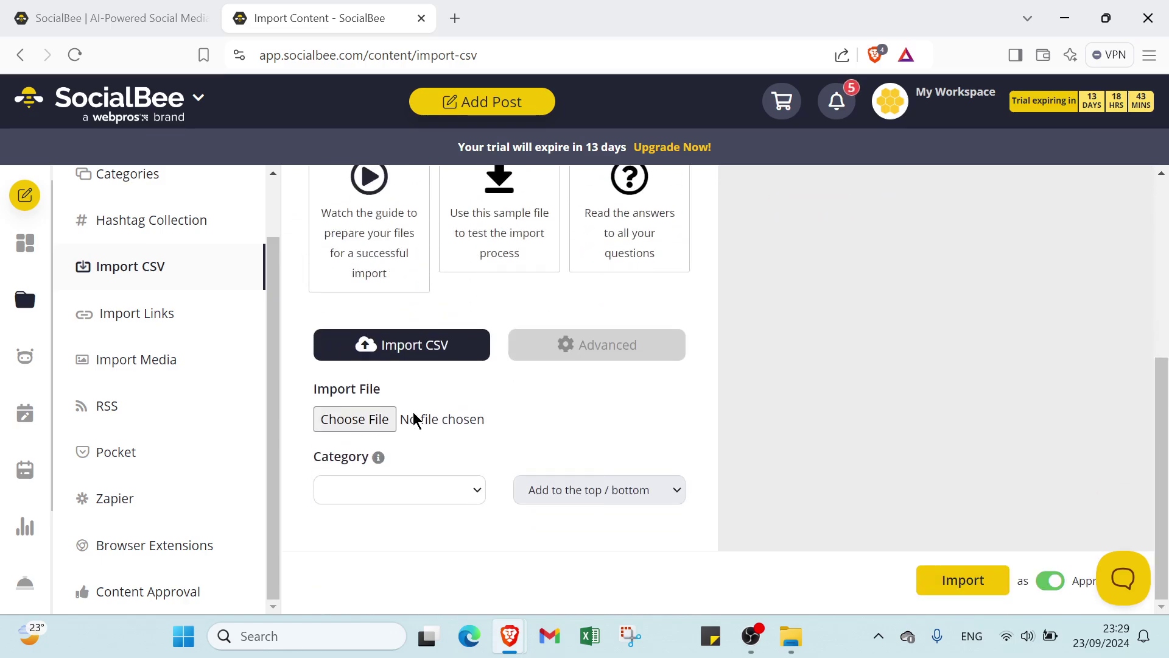
click(392, 489)
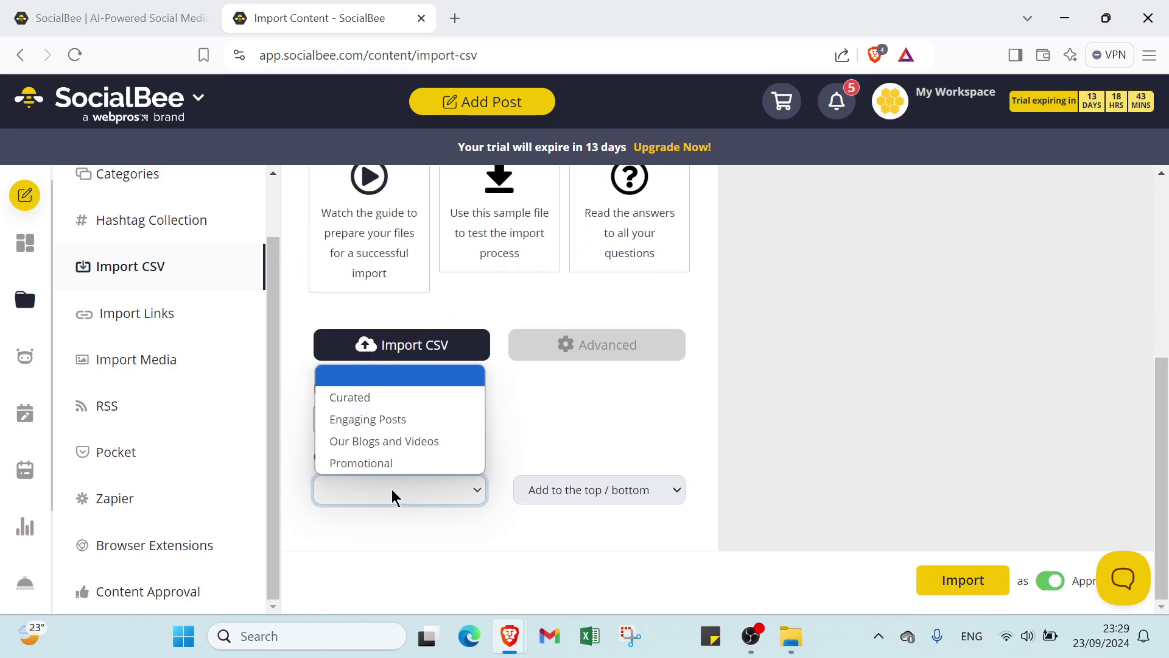
click(392, 441)
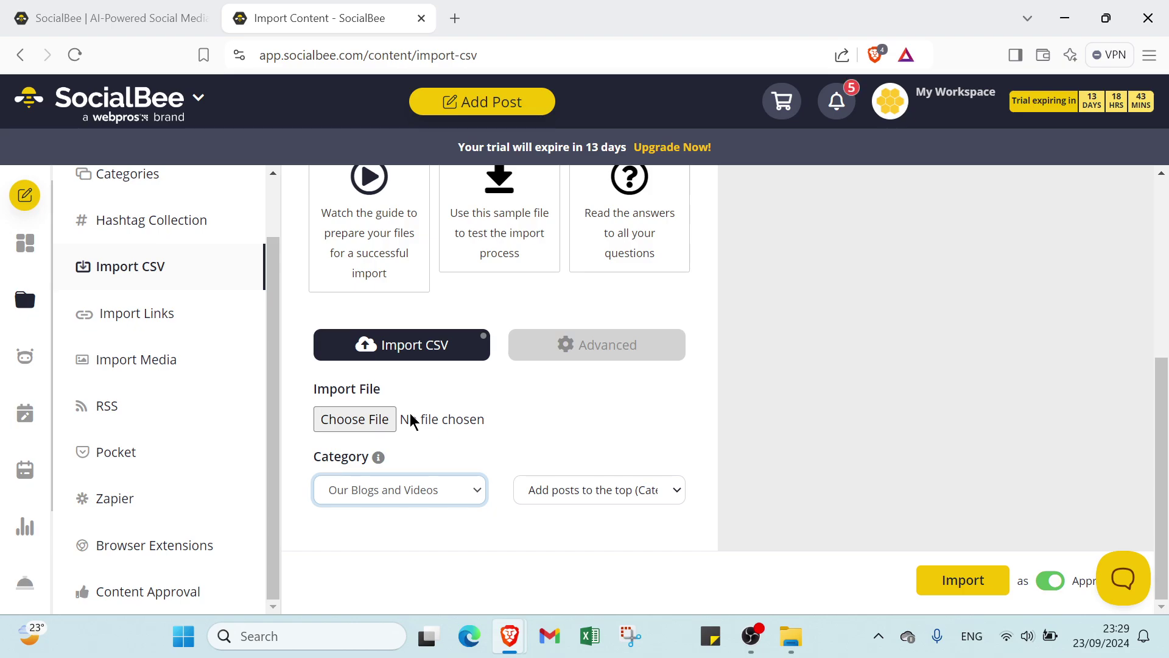
scroll(411, 413, up, 1)
scroll(499, 427, up, 3)
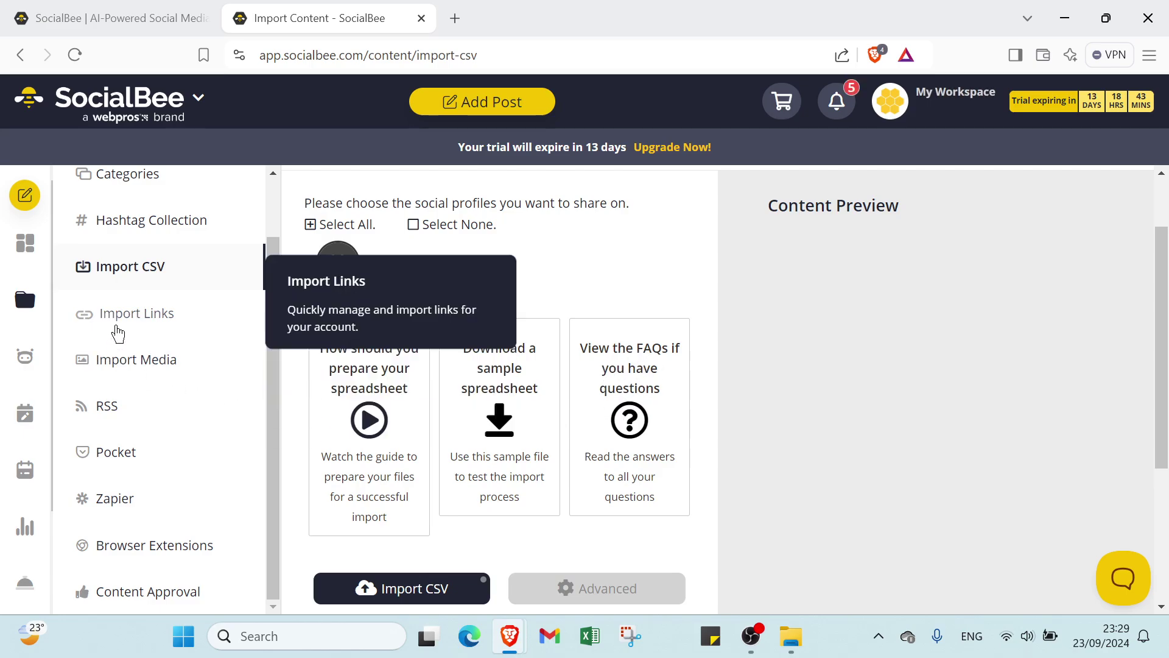
Look at the link import page, then go to the media import page.
click(153, 332)
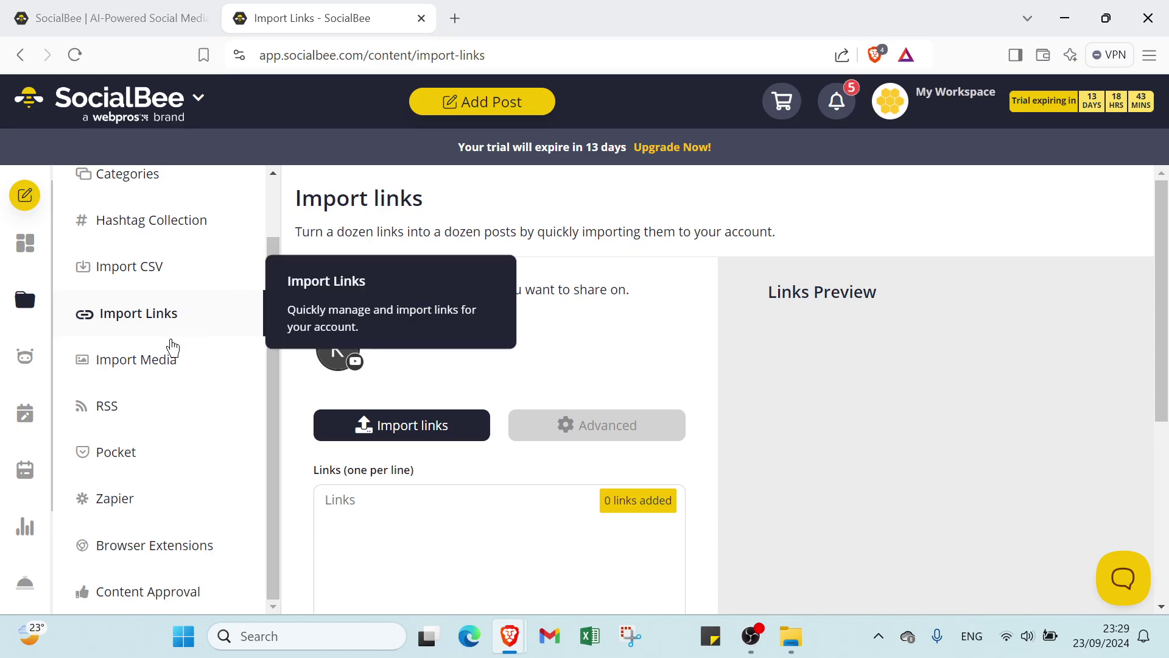
click(157, 358)
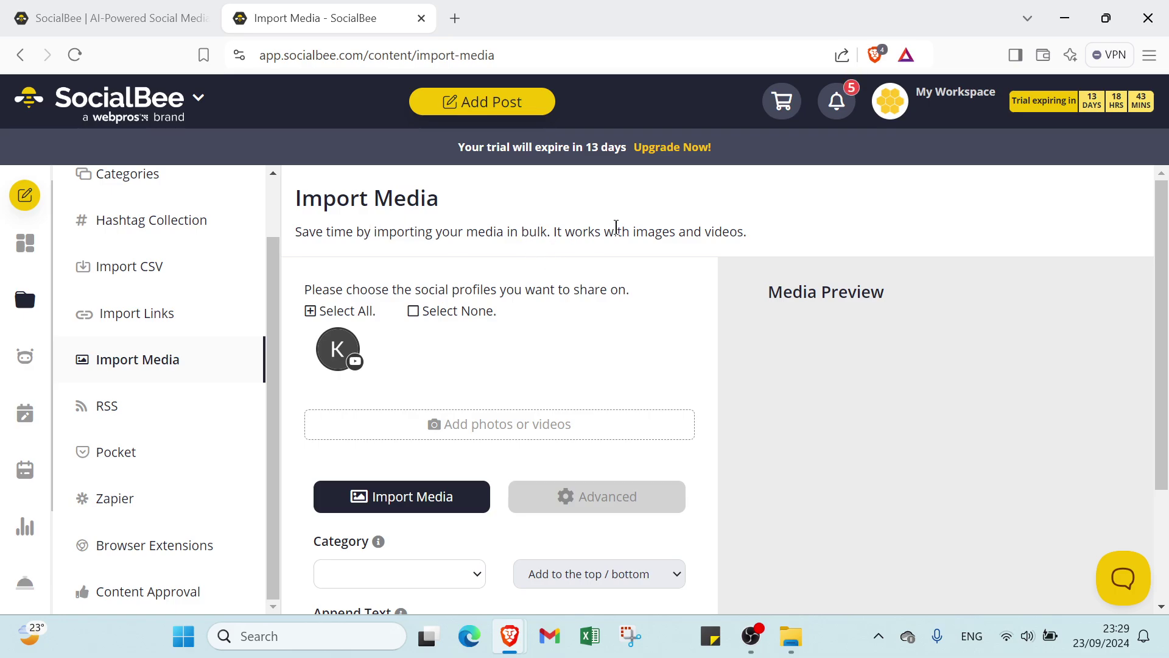
scroll(562, 350, down, 3)
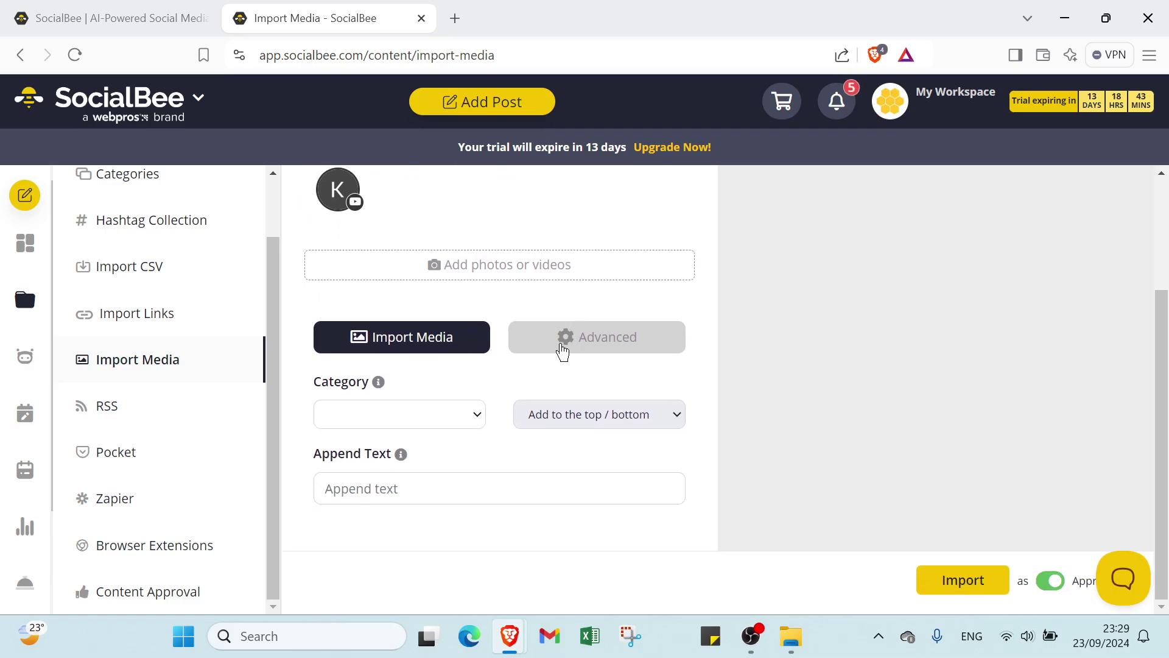
Send imported media to Engaging Posts, added to the top, then open RSS Feeds.
click(456, 406)
click(412, 483)
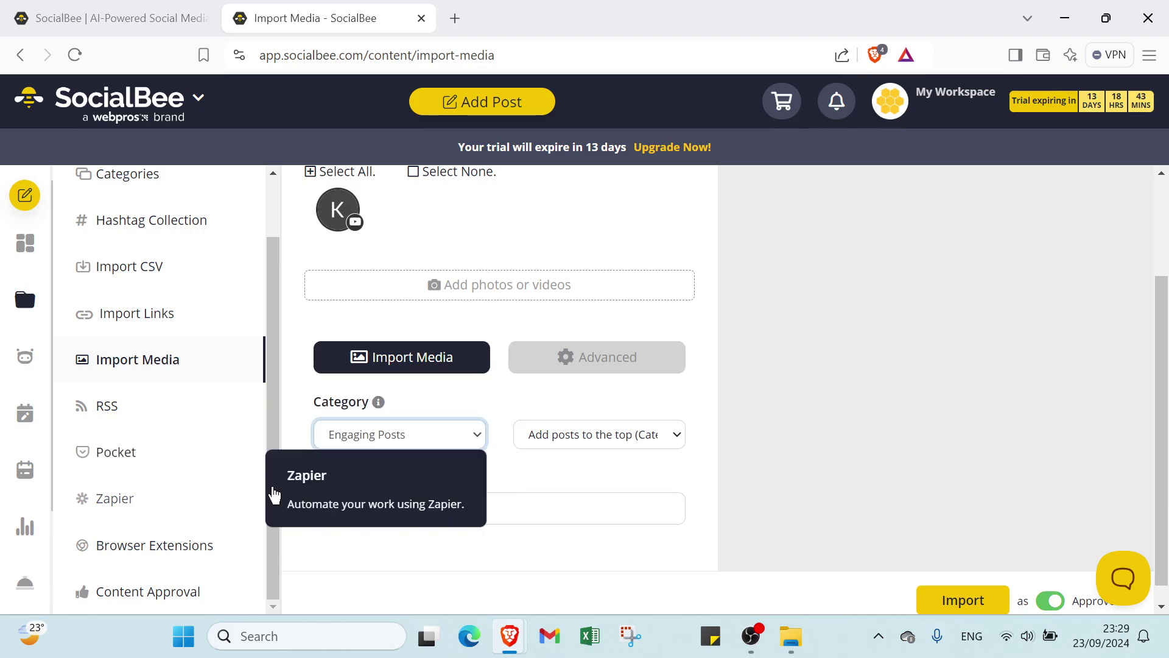
click(526, 445)
click(528, 484)
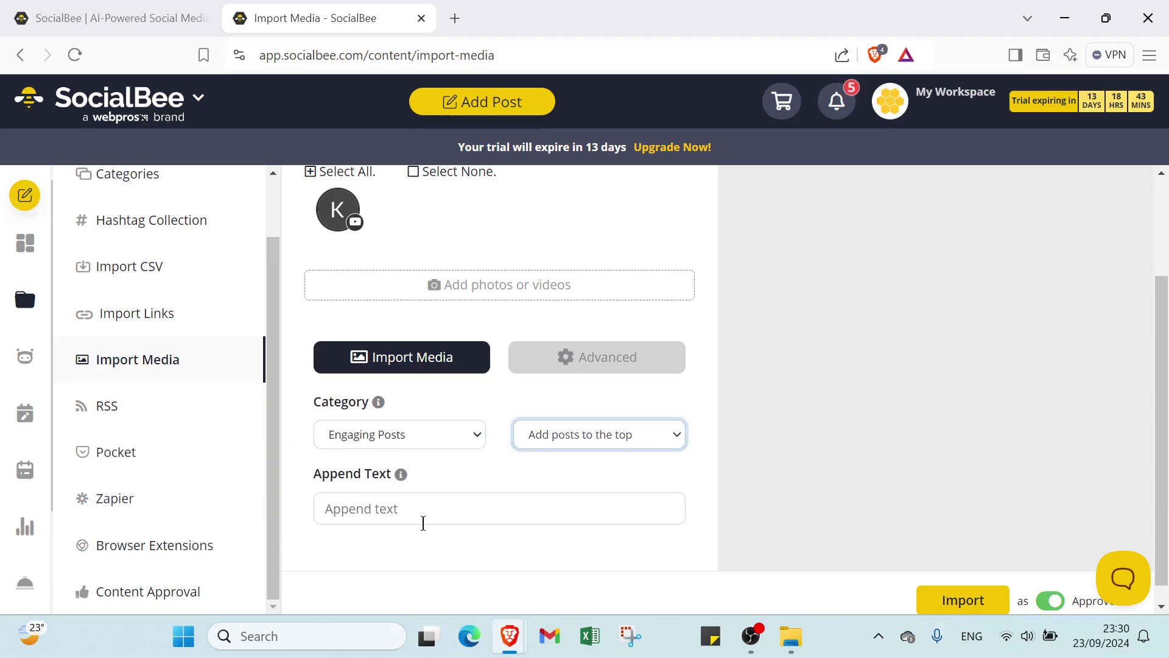
click(408, 512)
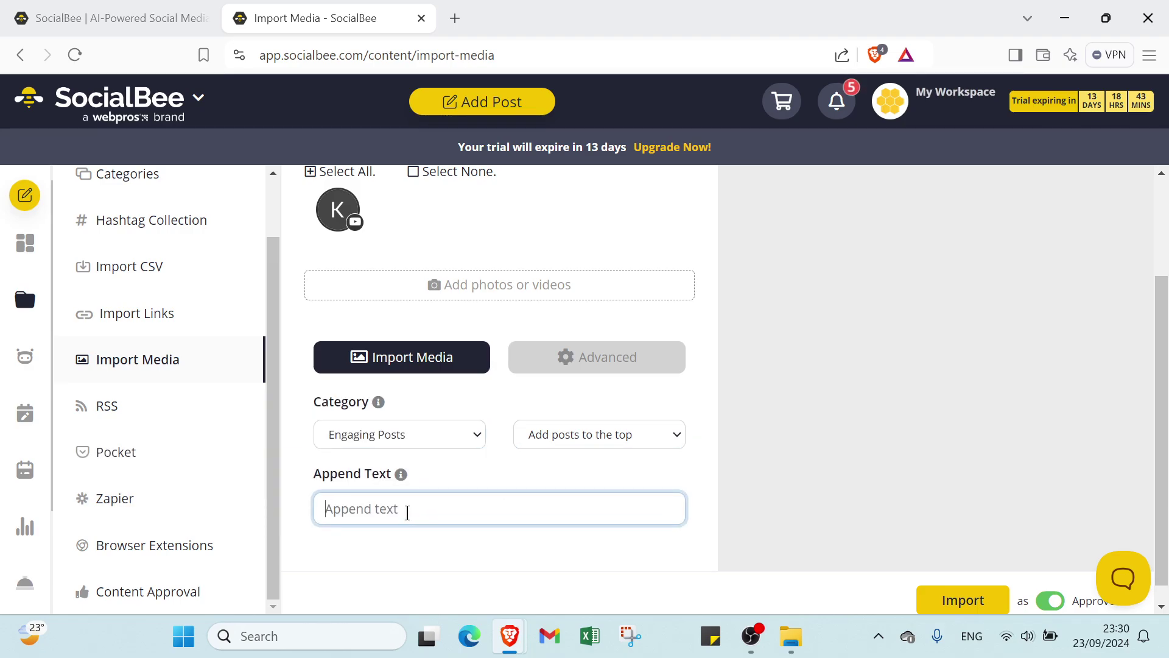
click(158, 419)
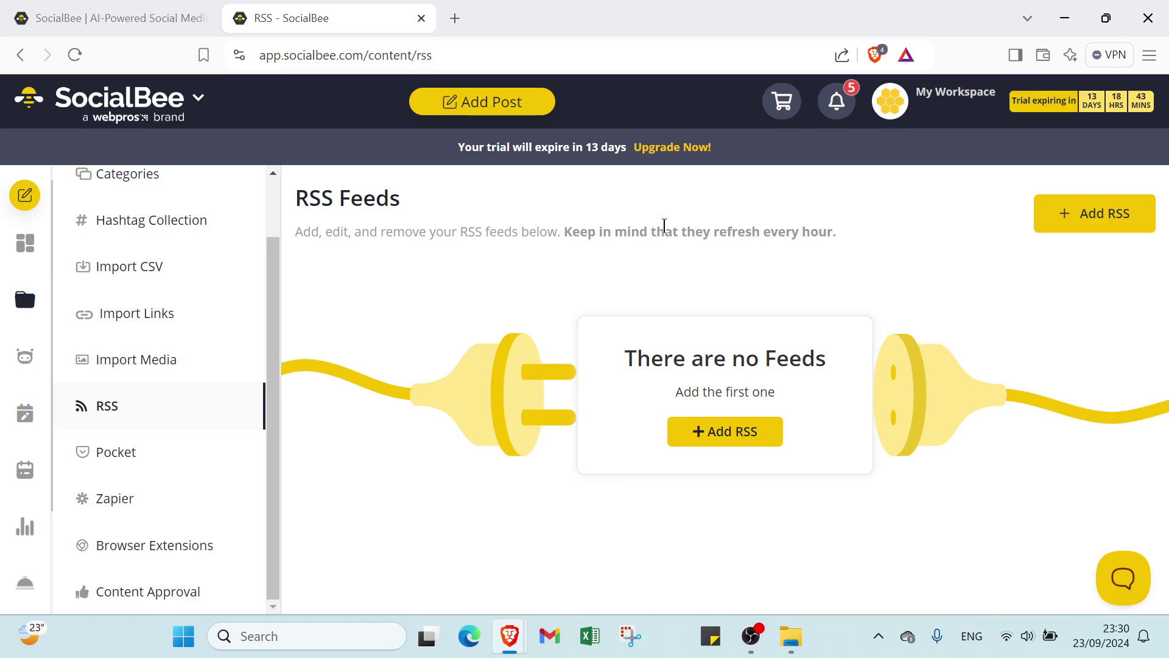
Open the Pocket page and start a new Pocket feed in the Curated category.
click(195, 470)
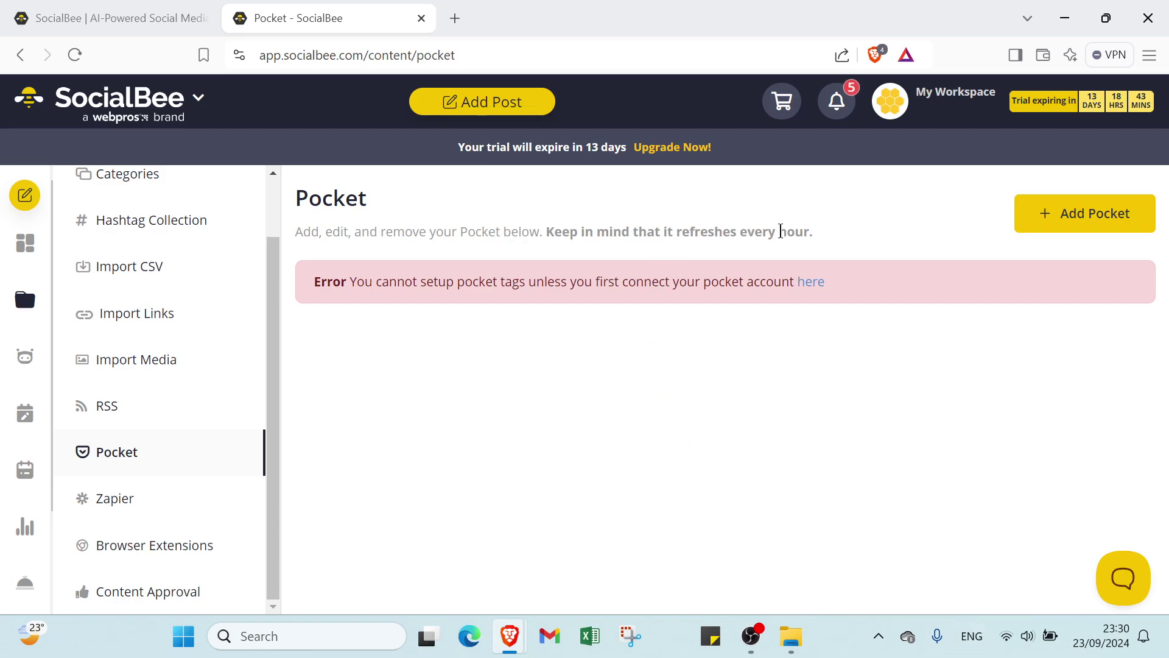
click(1031, 209)
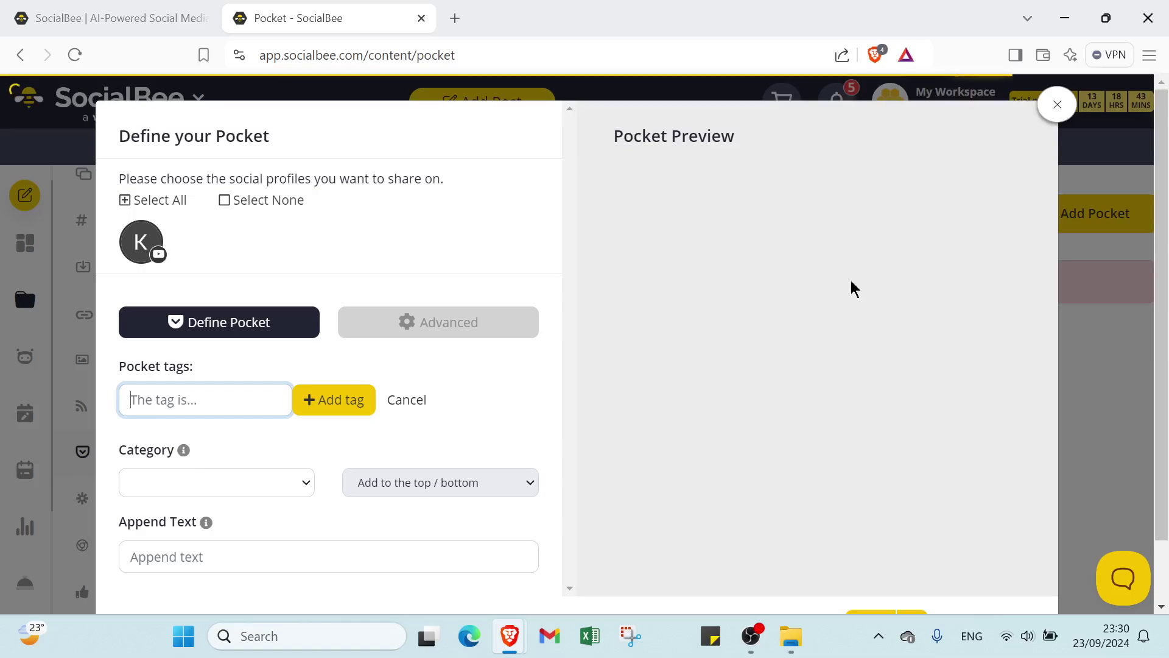
scroll(306, 444, down, 1)
click(243, 420)
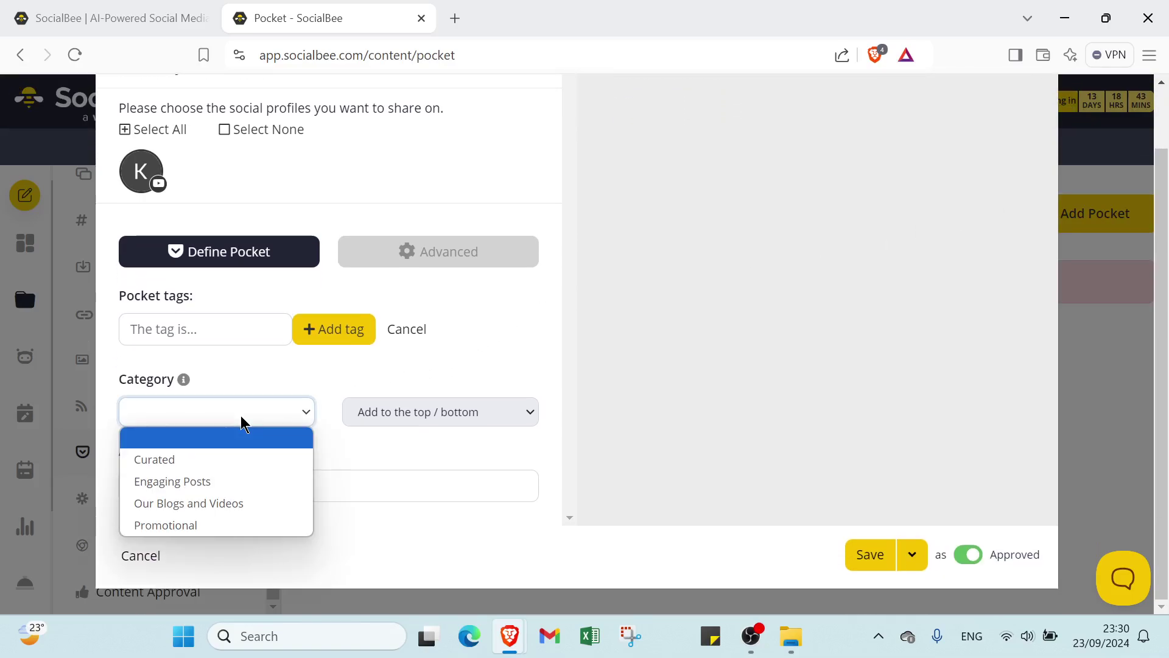
click(243, 463)
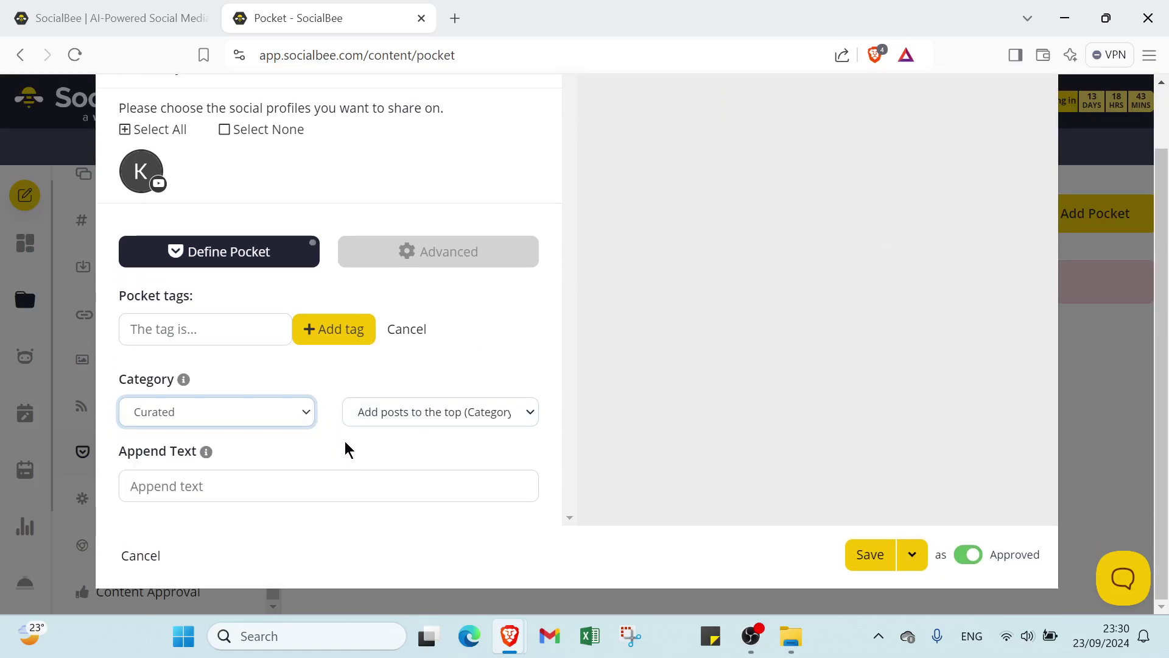
Choose 'Add posts to the bottom', then close the Pocket editor without saving.
click(359, 425)
click(373, 482)
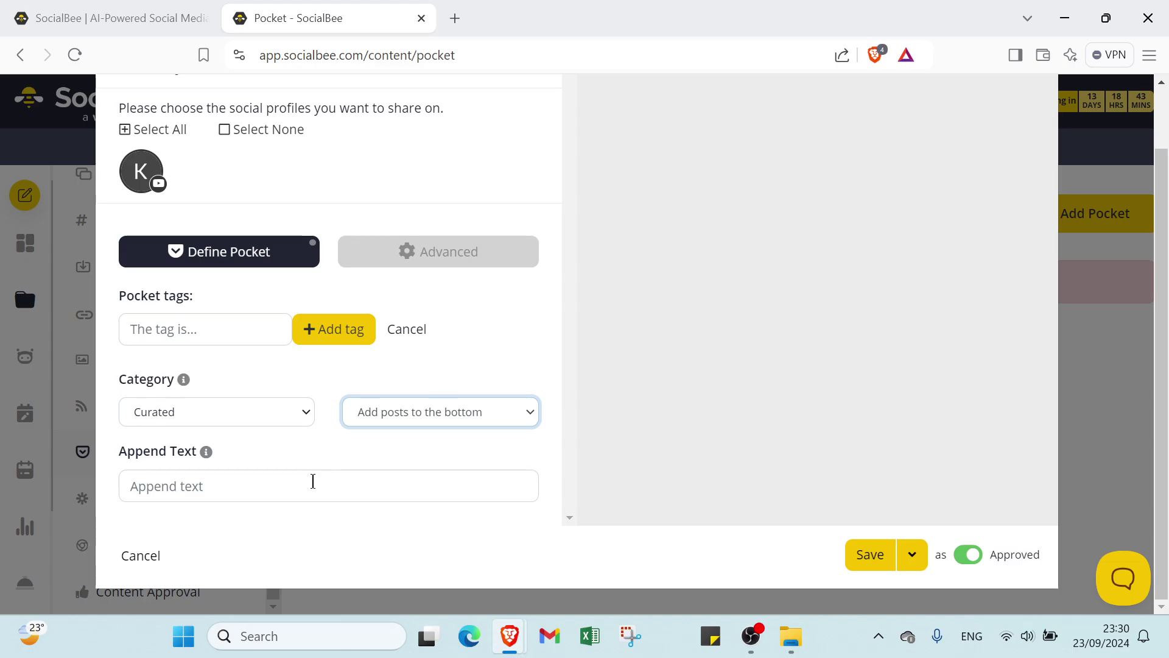
click(313, 481)
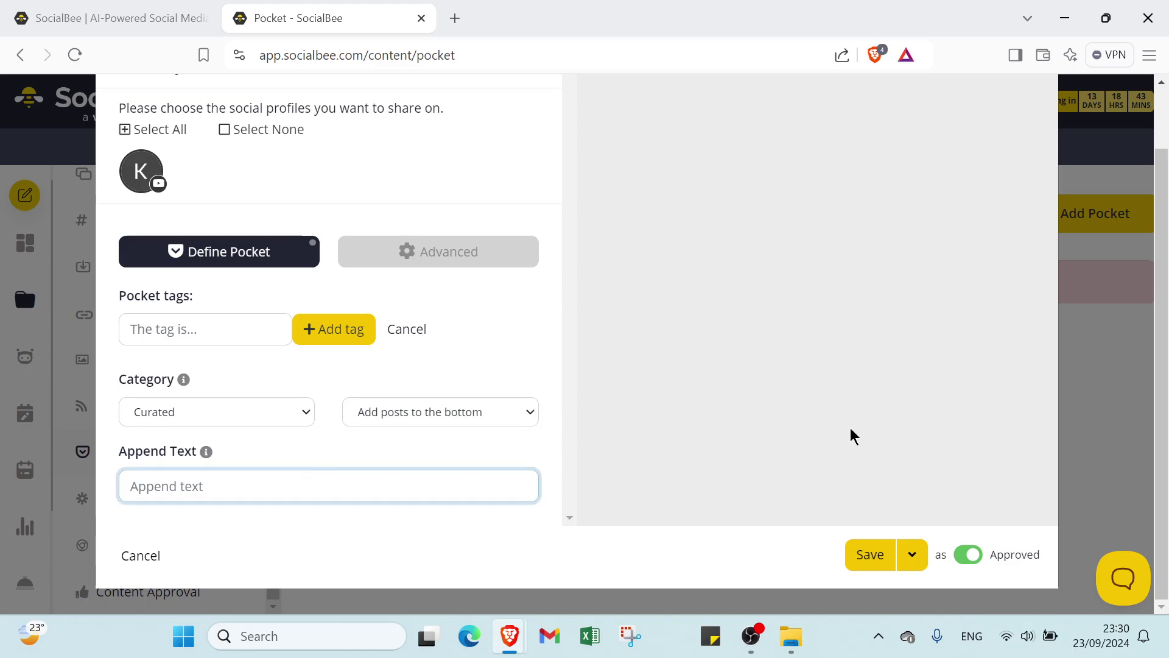
scroll(706, 408, up, 1)
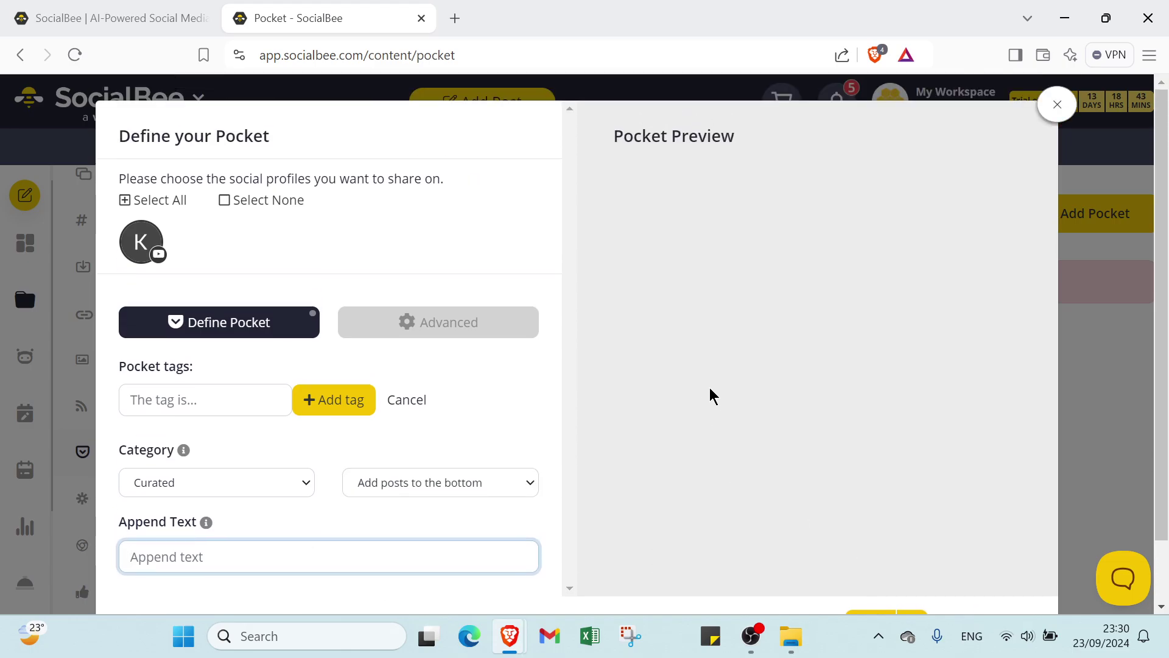
click(1057, 105)
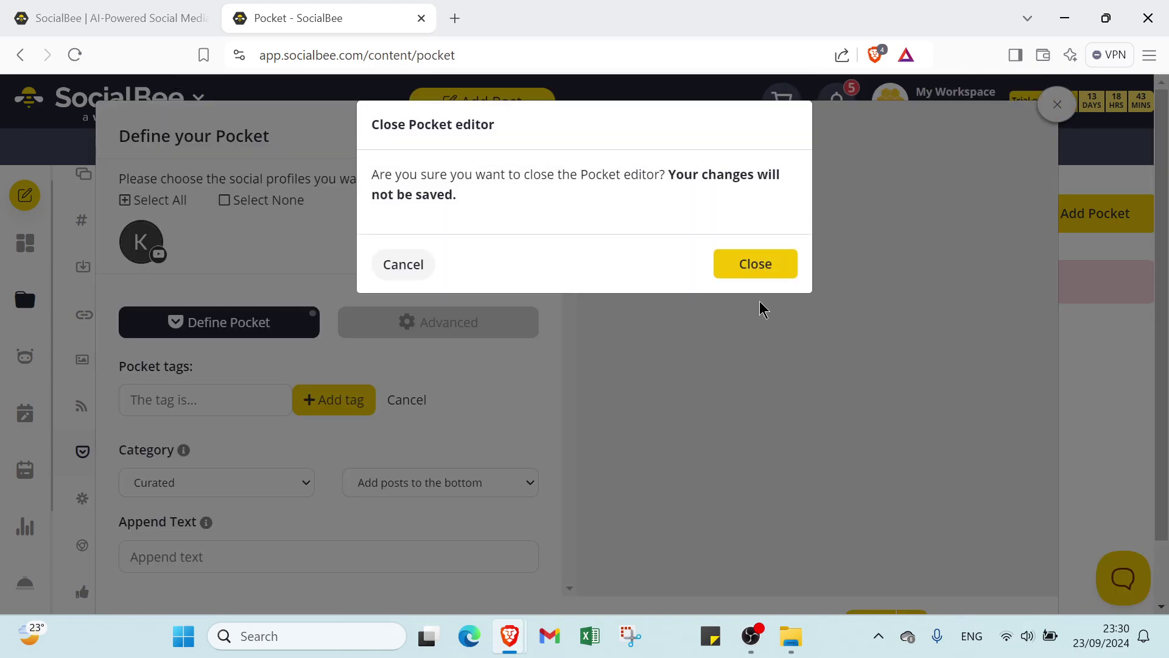
click(756, 270)
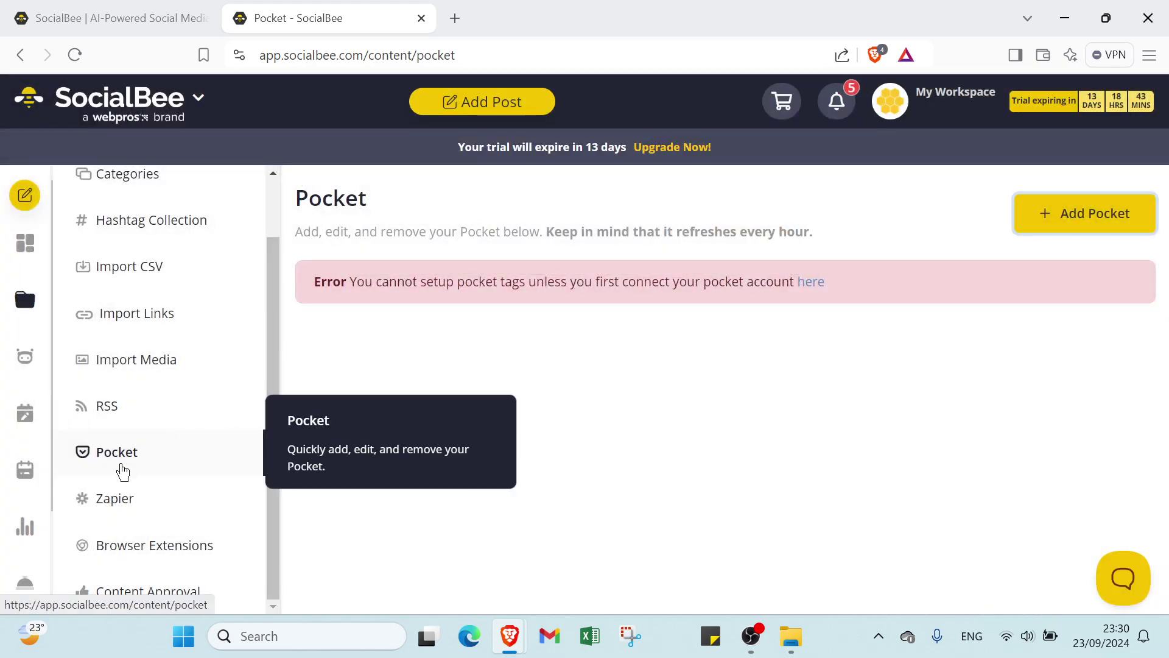
Visit the Zapier and Browser Extensions pages, then open the Social media copilot.
click(116, 498)
click(131, 546)
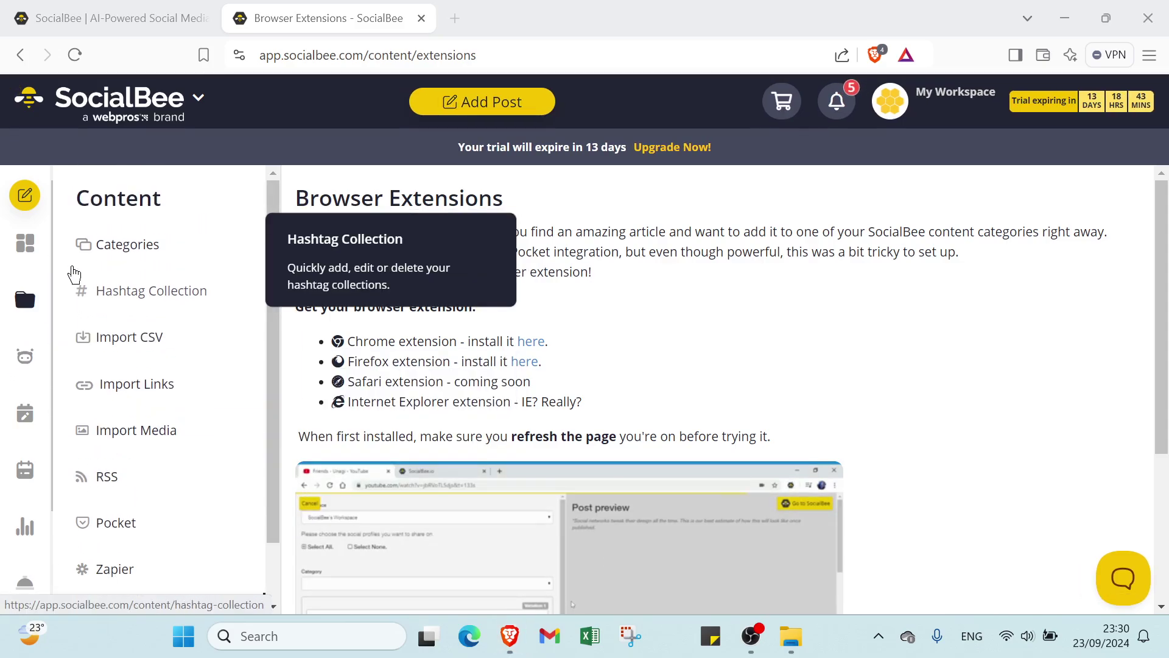
click(30, 362)
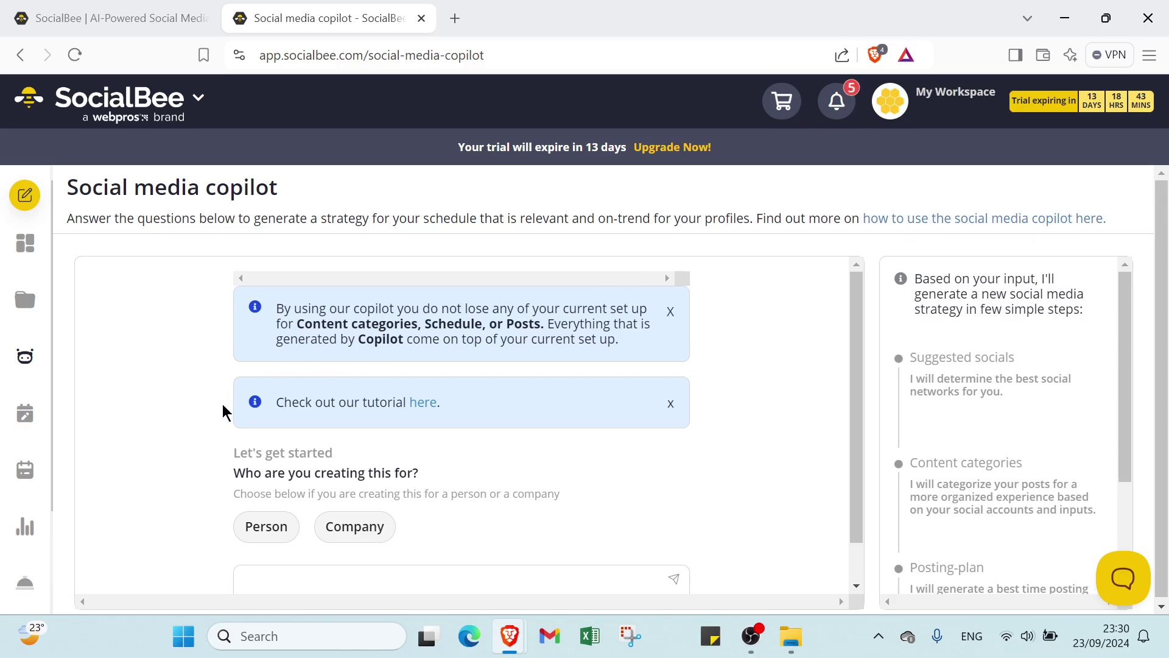
Send 'Person' as the copilot's answer, then go to Schedule Setup.
click(259, 533)
scroll(265, 502, down, 1)
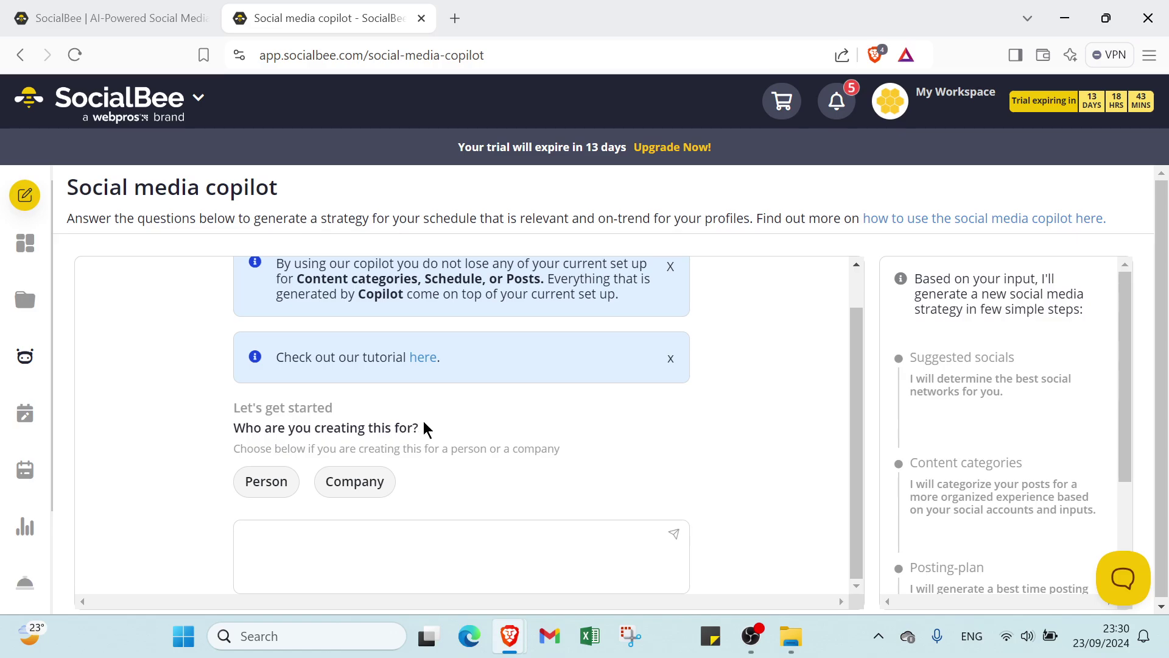
click(275, 481)
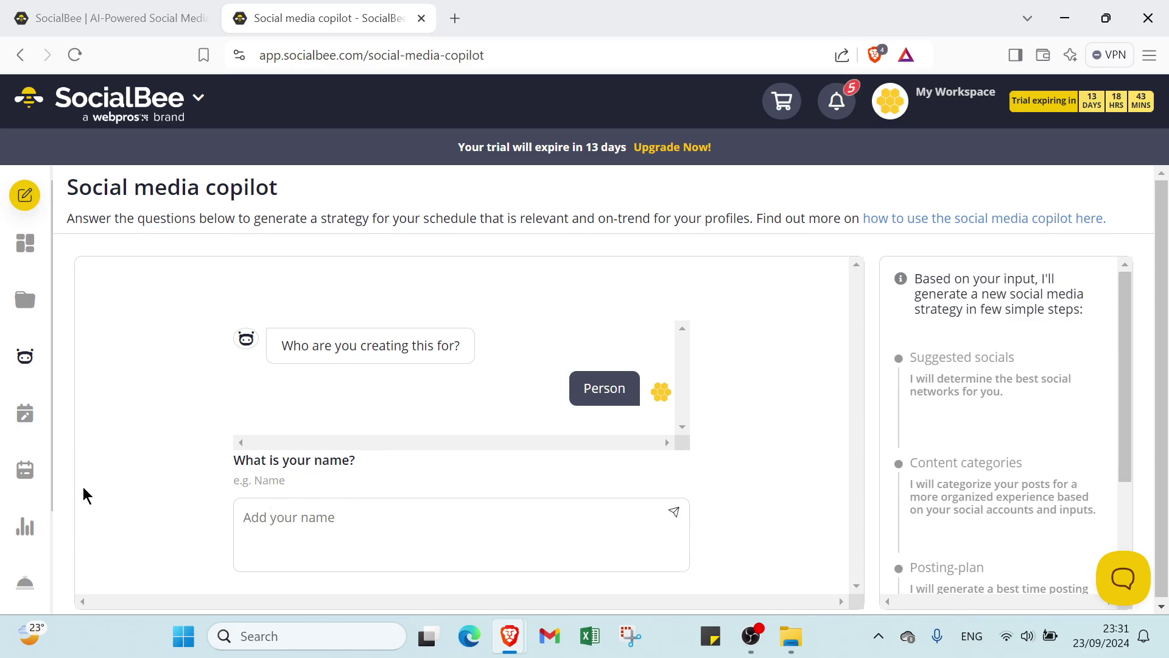
click(21, 425)
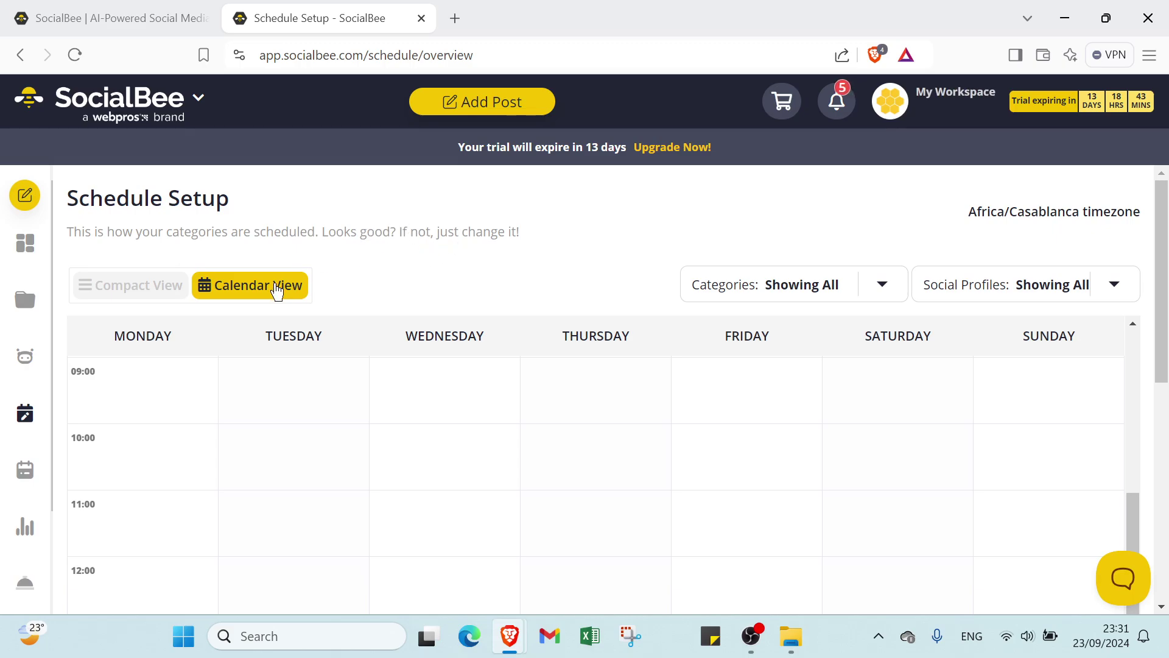
Switch to the compact layout and start a Monday posting time for the Curated category.
click(110, 297)
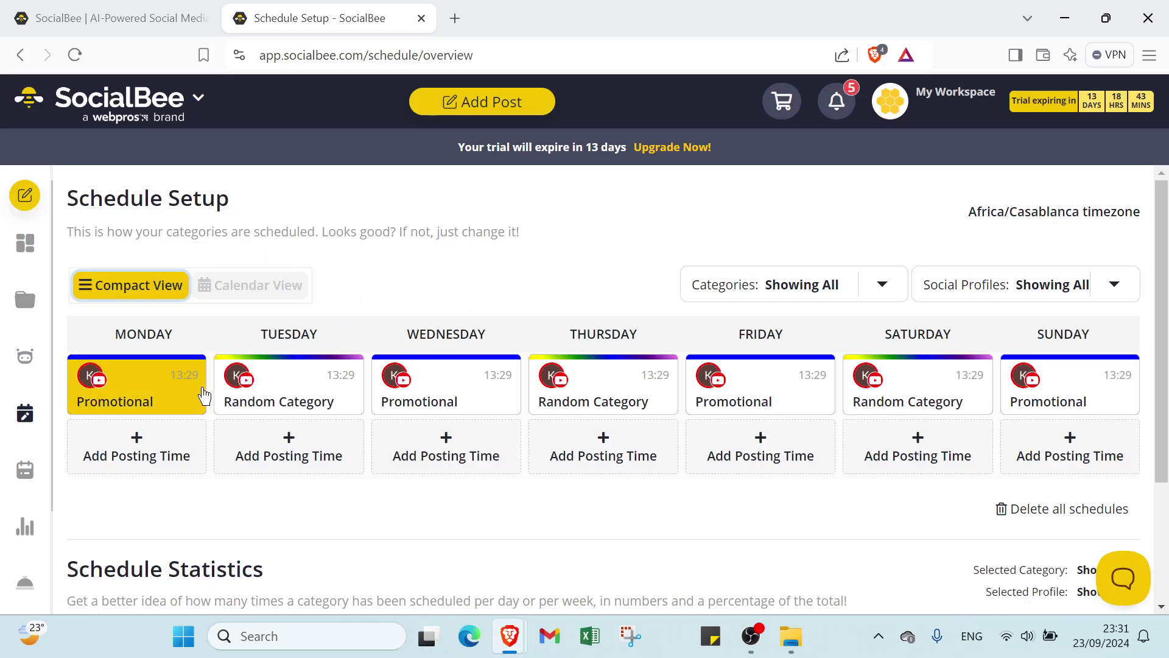
click(161, 446)
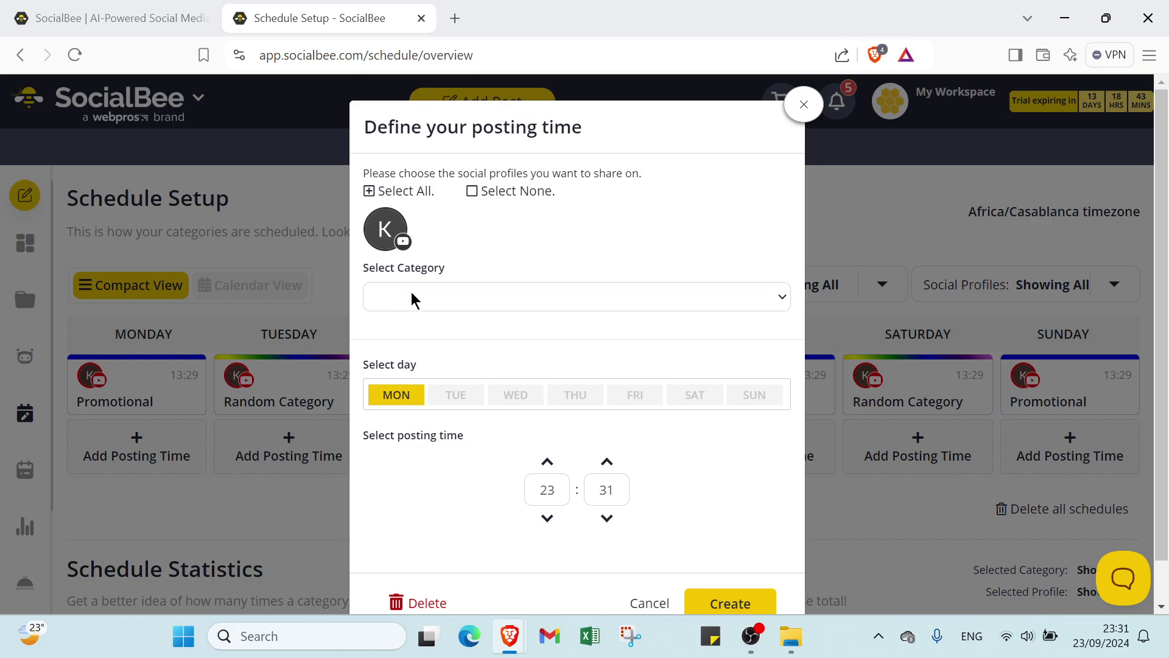
click(752, 303)
click(505, 390)
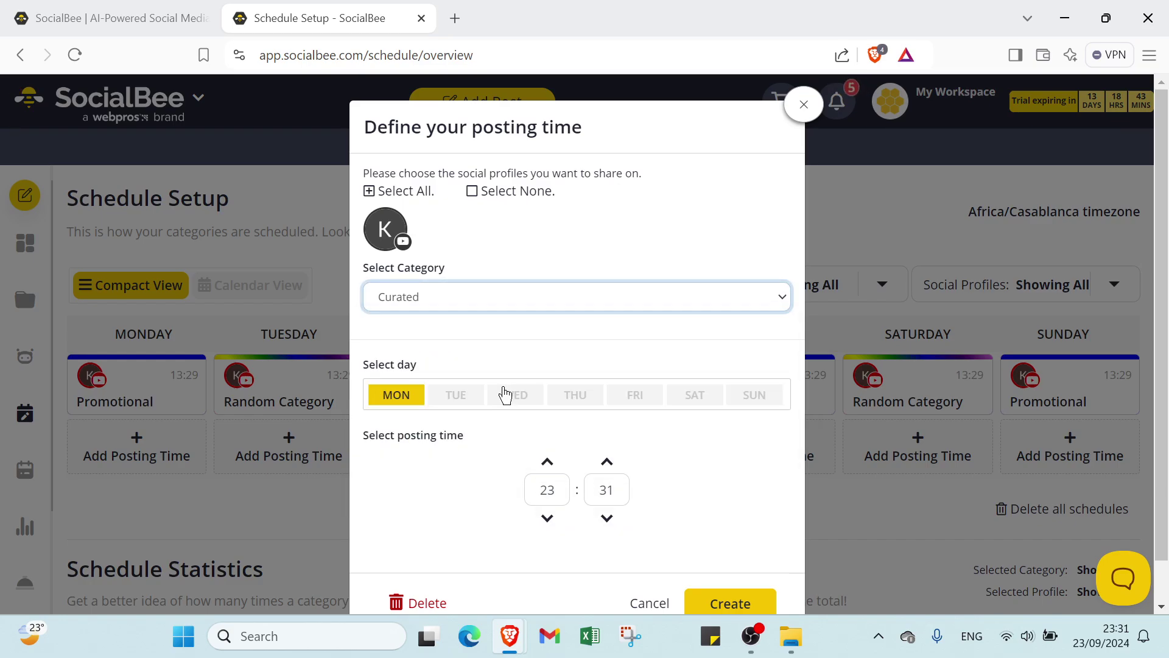
Toggle the posting days until Monday through Friday are selected.
click(476, 399)
click(503, 397)
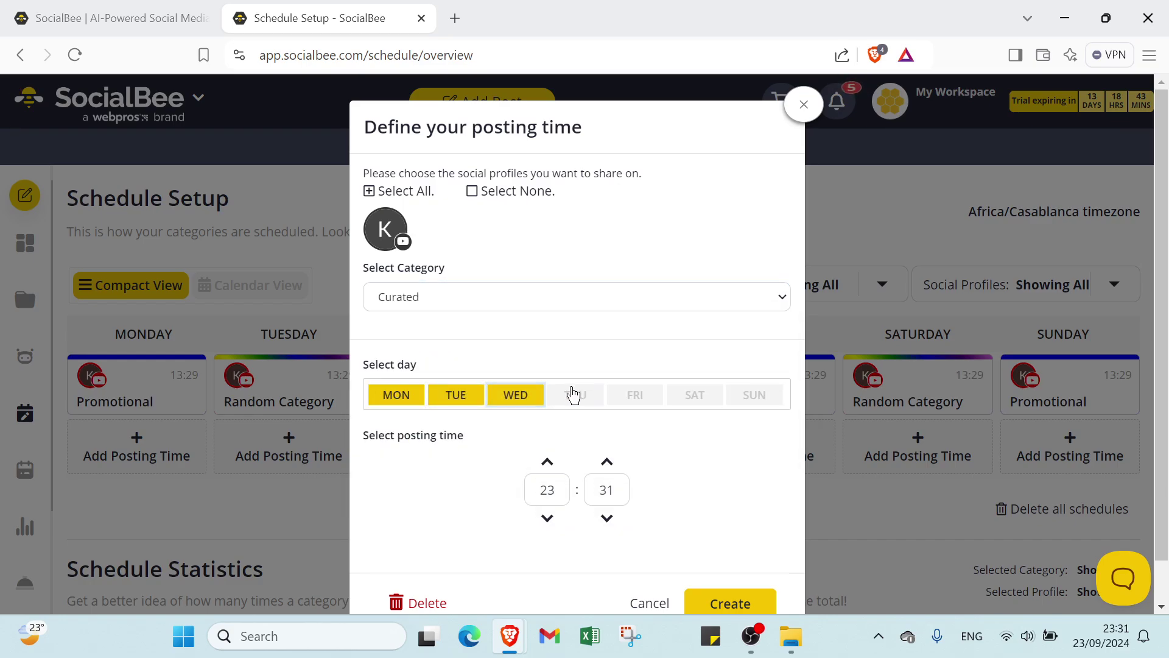
click(574, 395)
click(635, 395)
click(695, 396)
click(754, 396)
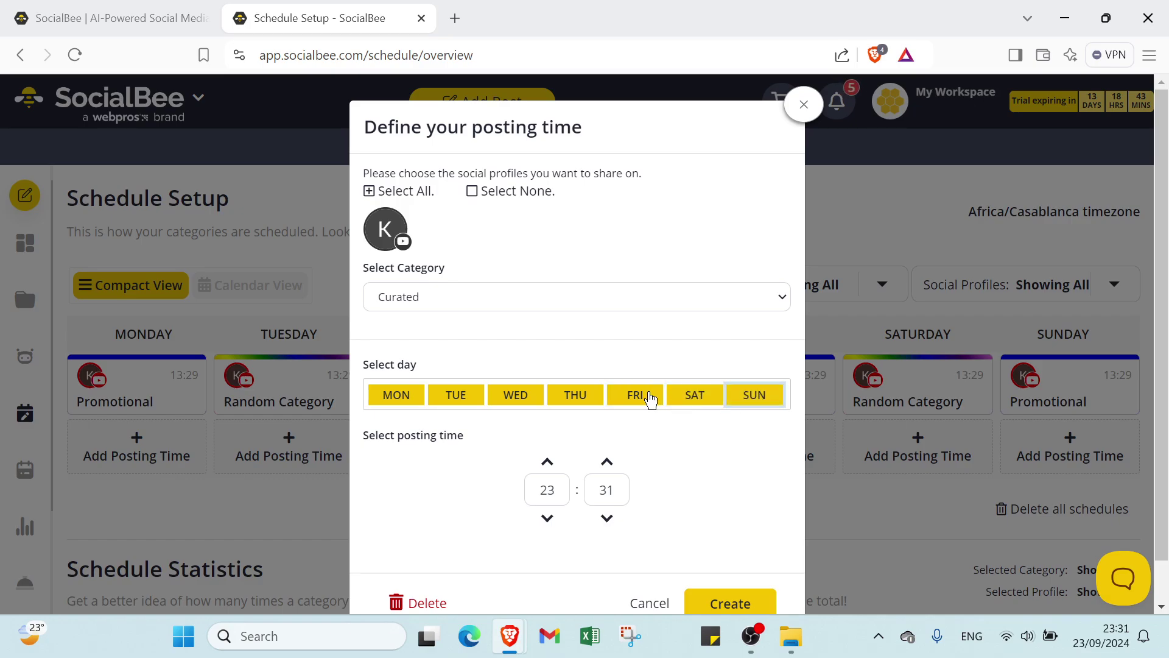
click(441, 404)
click(560, 399)
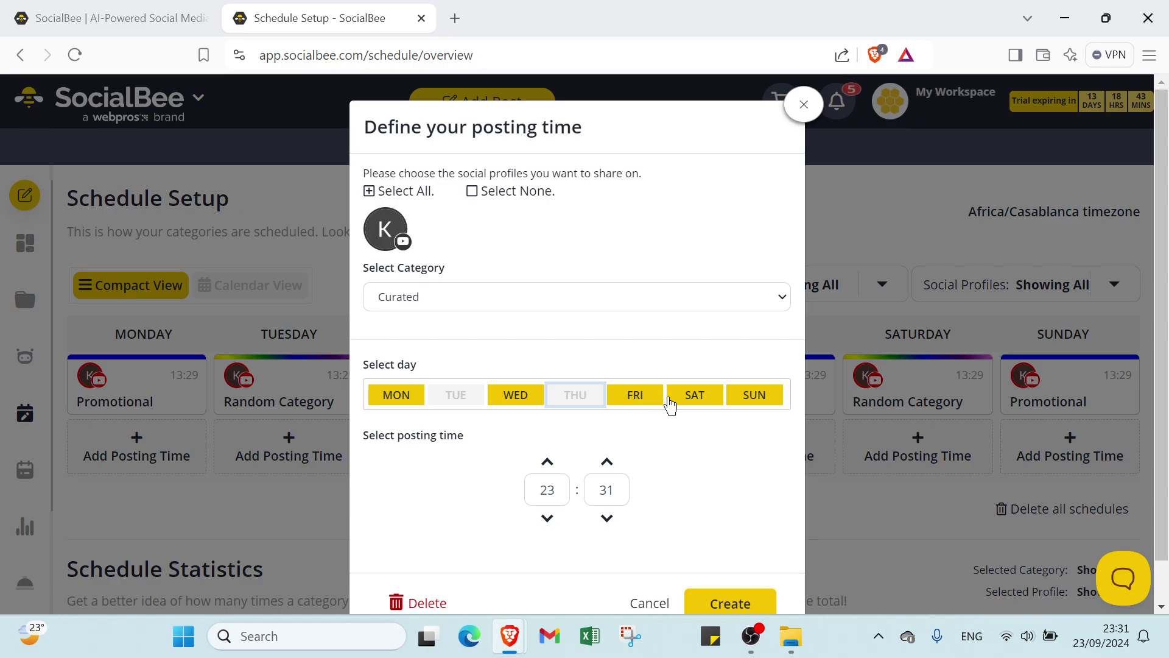
click(688, 406)
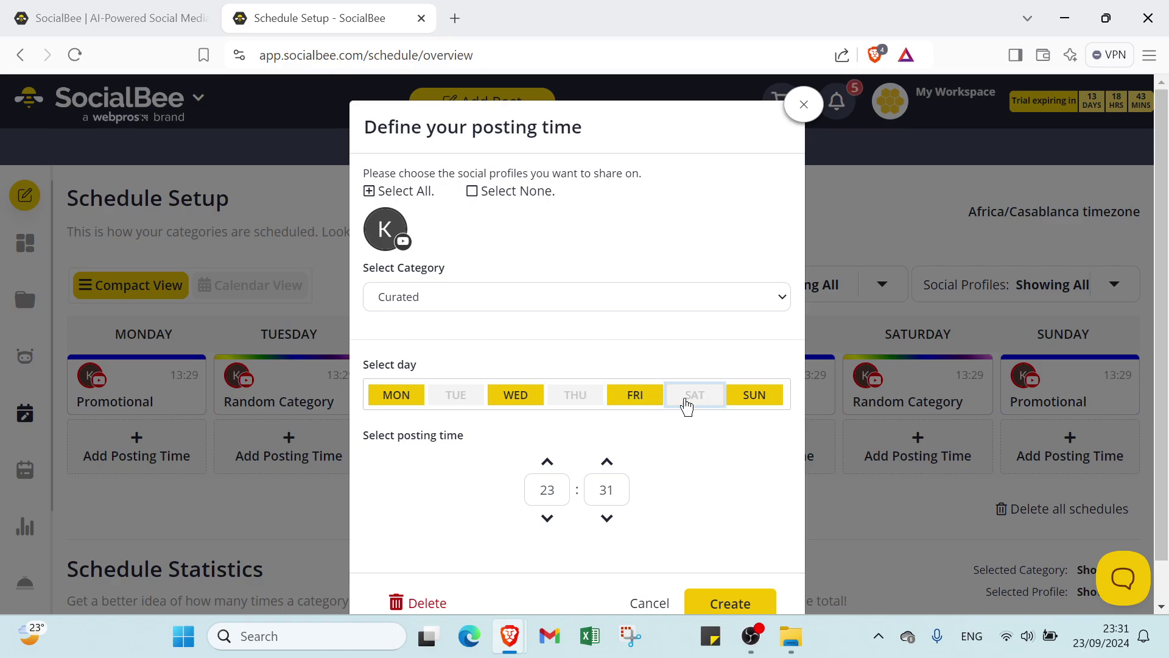
click(733, 403)
click(543, 401)
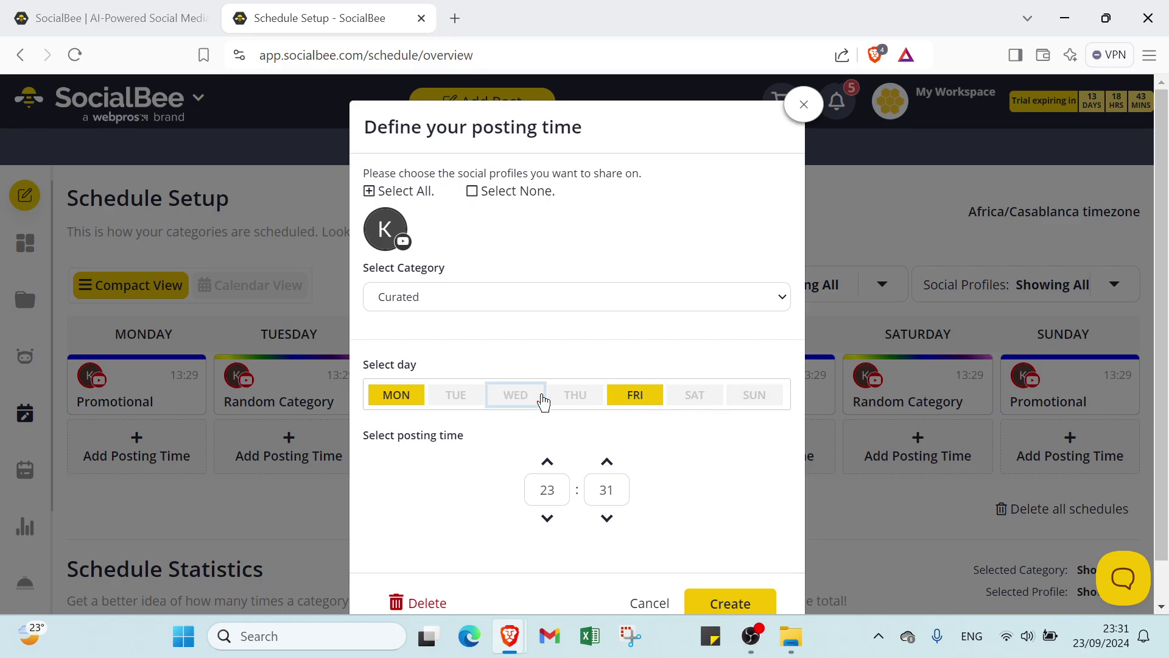
click(463, 402)
click(522, 407)
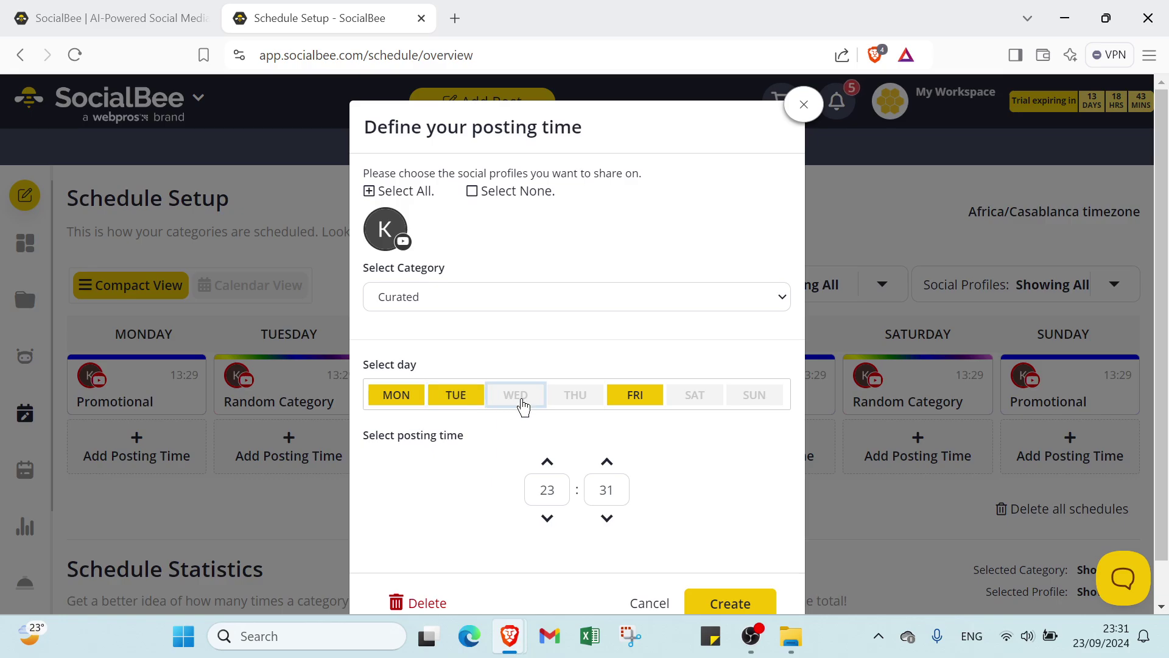
click(577, 402)
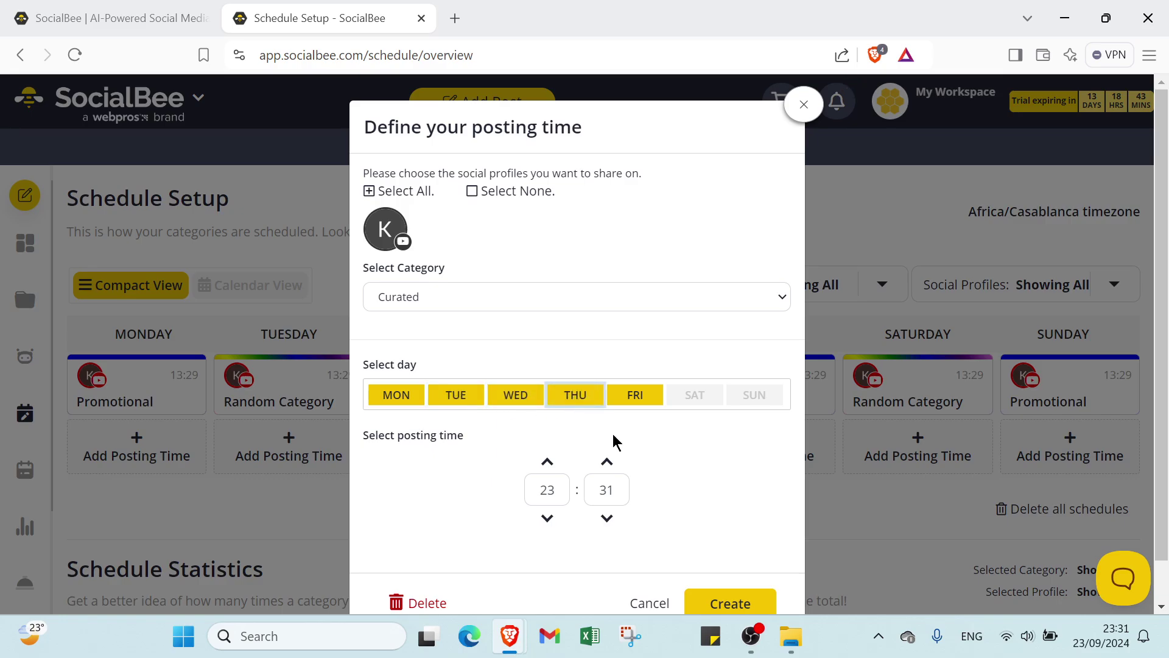
Lower the posting minutes from 31 to 29, then cancel the new posting time.
click(546, 514)
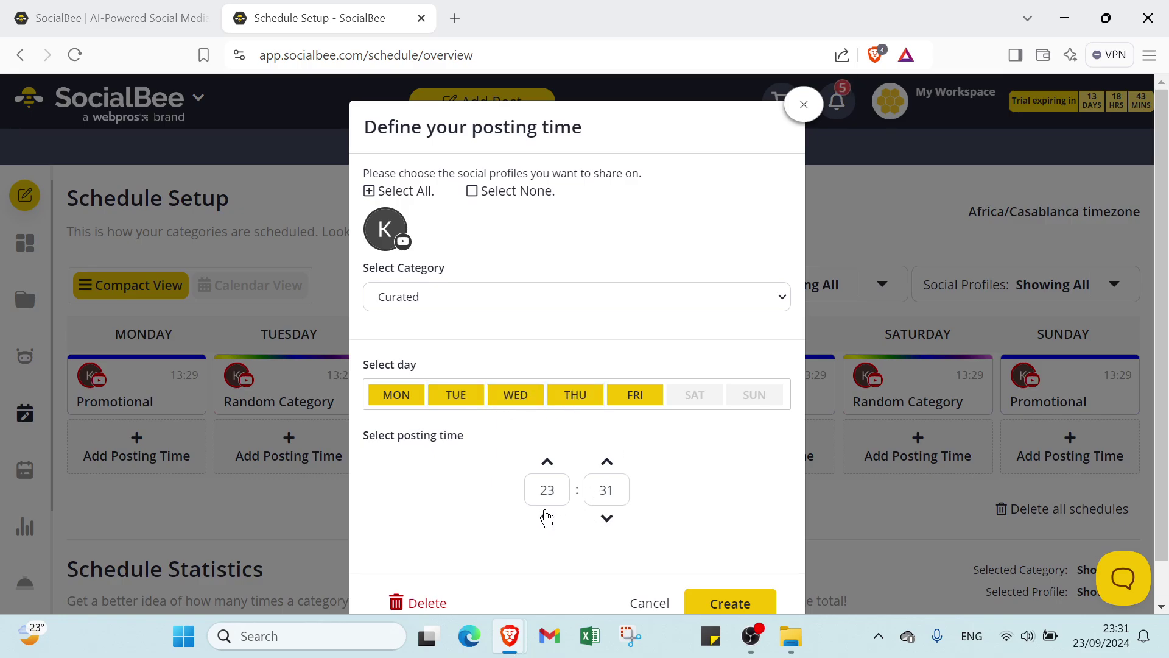
click(606, 519)
click(606, 518)
scroll(637, 539, down, 1)
click(647, 563)
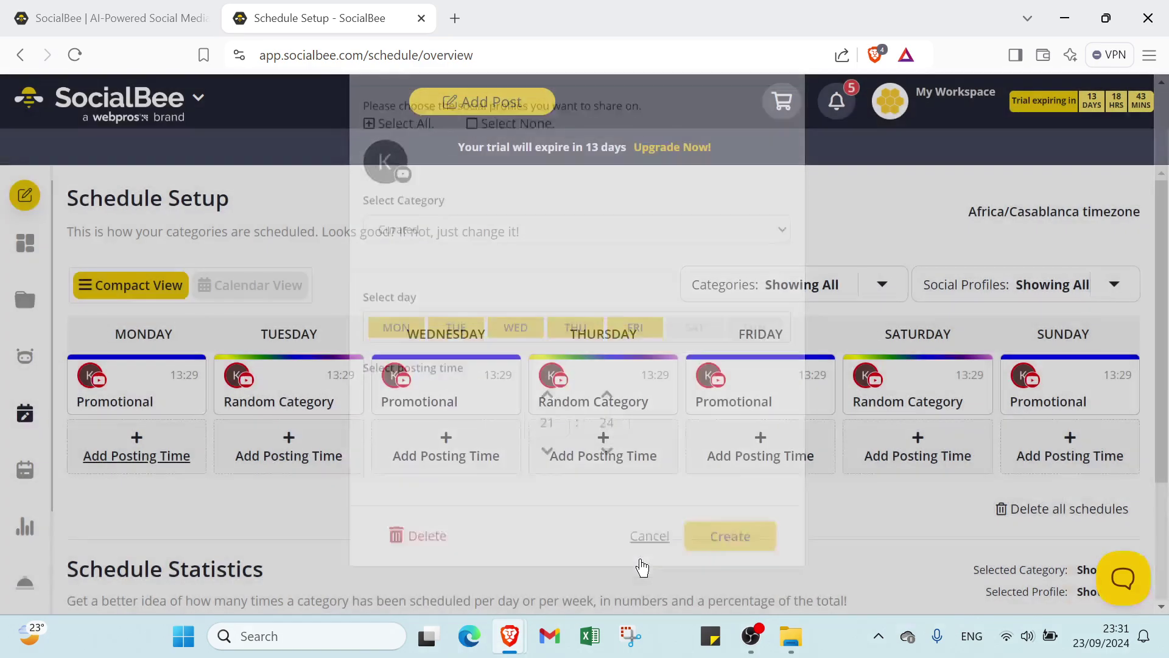
Switch the schedule setup to the hourly Calendar View.
scroll(426, 440, down, 3)
scroll(293, 451, up, 3)
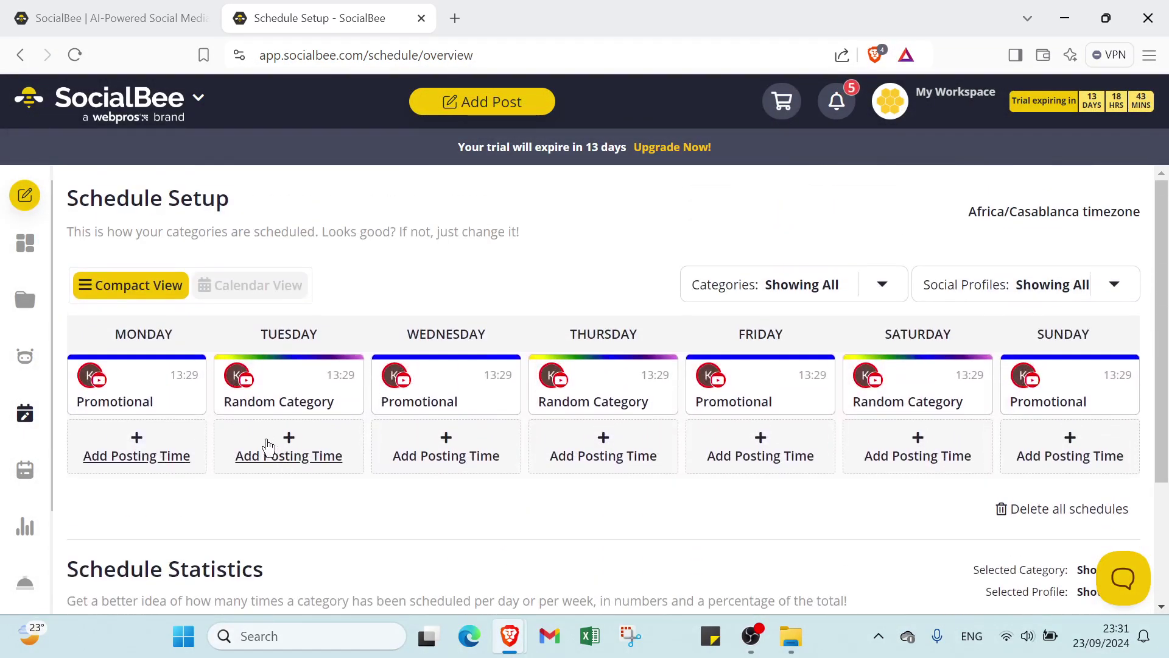
scroll(183, 444, down, 3)
scroll(191, 385, up, 3)
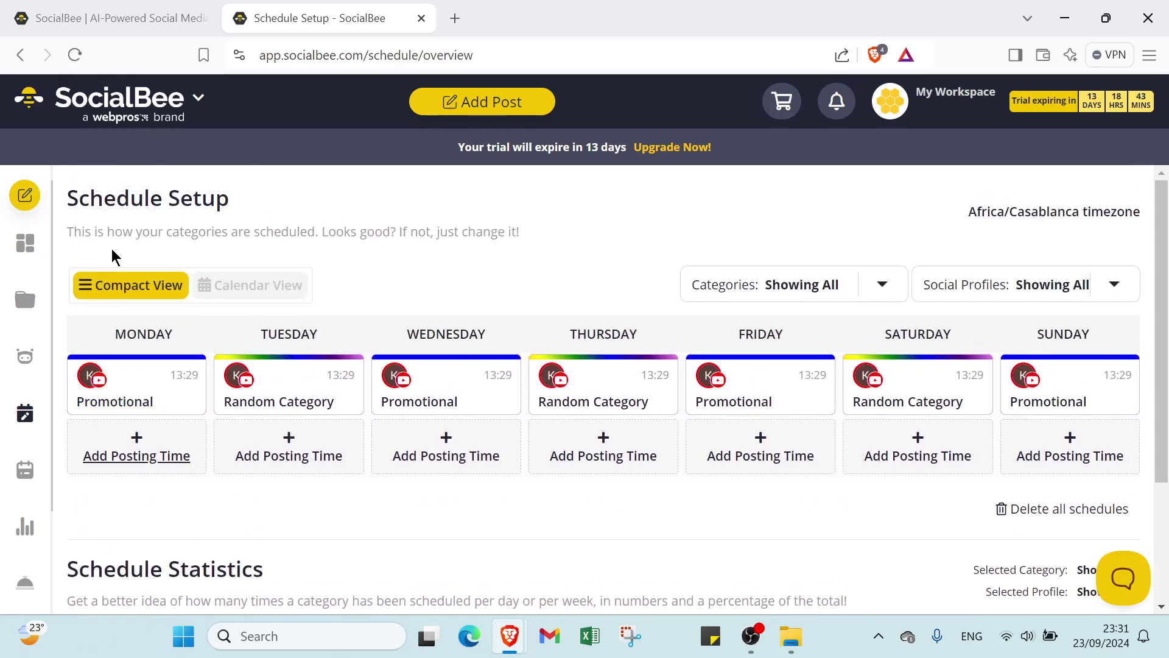
click(250, 286)
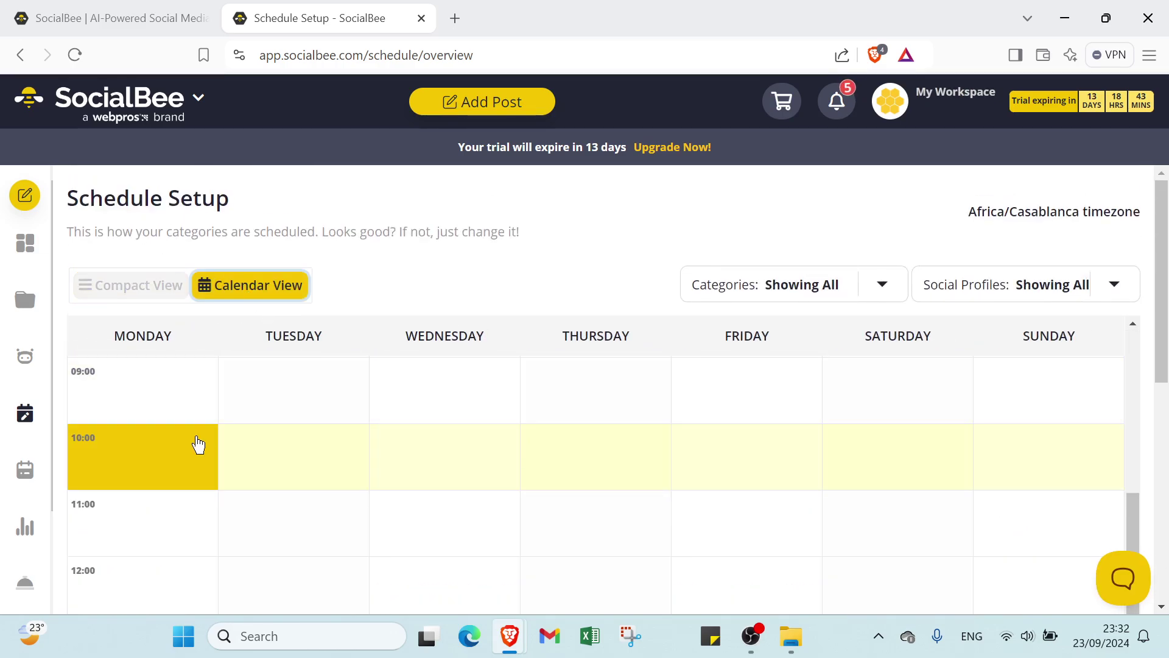
scroll(196, 444, down, 3)
scroll(152, 456, up, 3)
scroll(141, 460, up, 1)
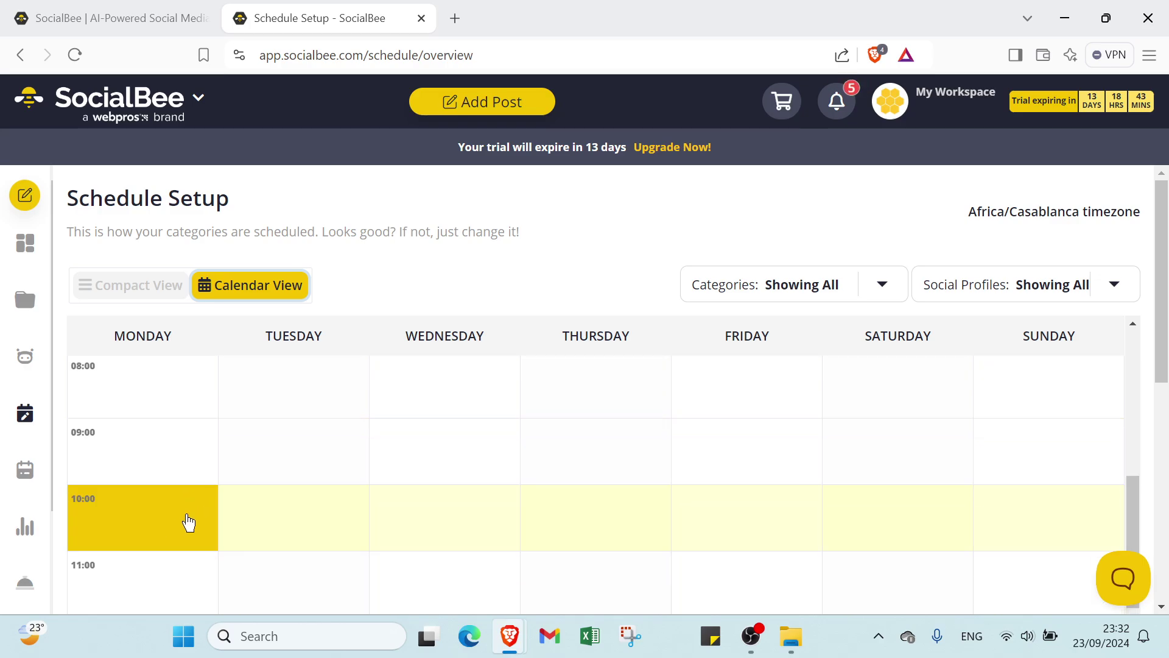
scroll(464, 514, down, 2)
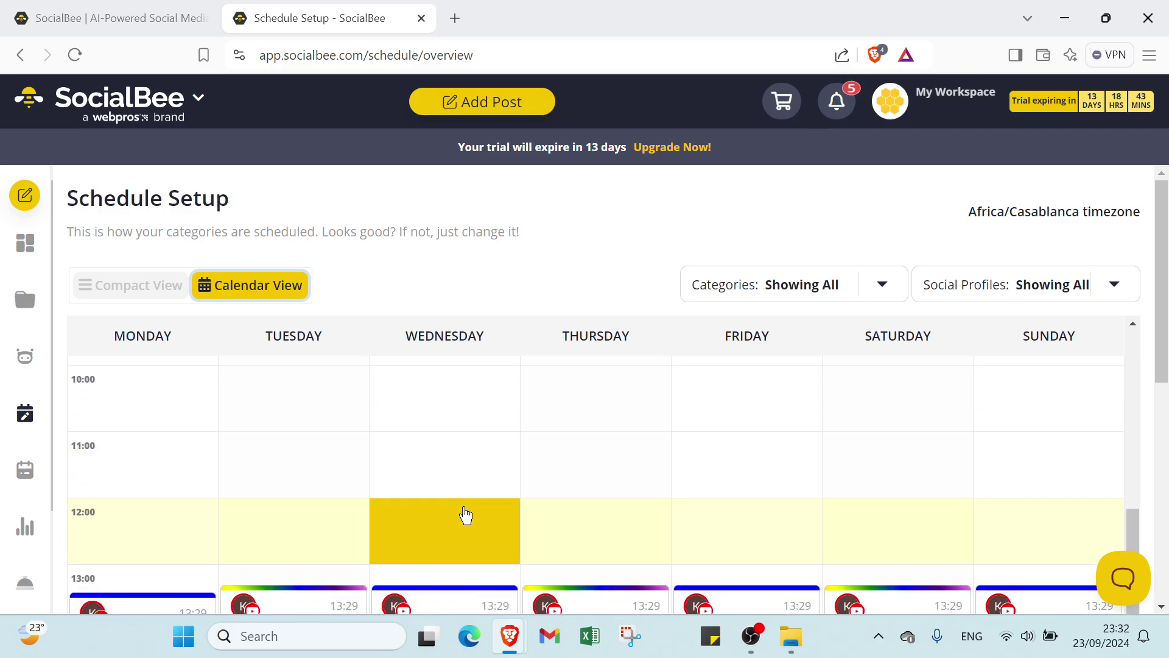
Start a Thursday 11:00 posting time, check the categories, then close it unsaved.
click(542, 464)
click(472, 291)
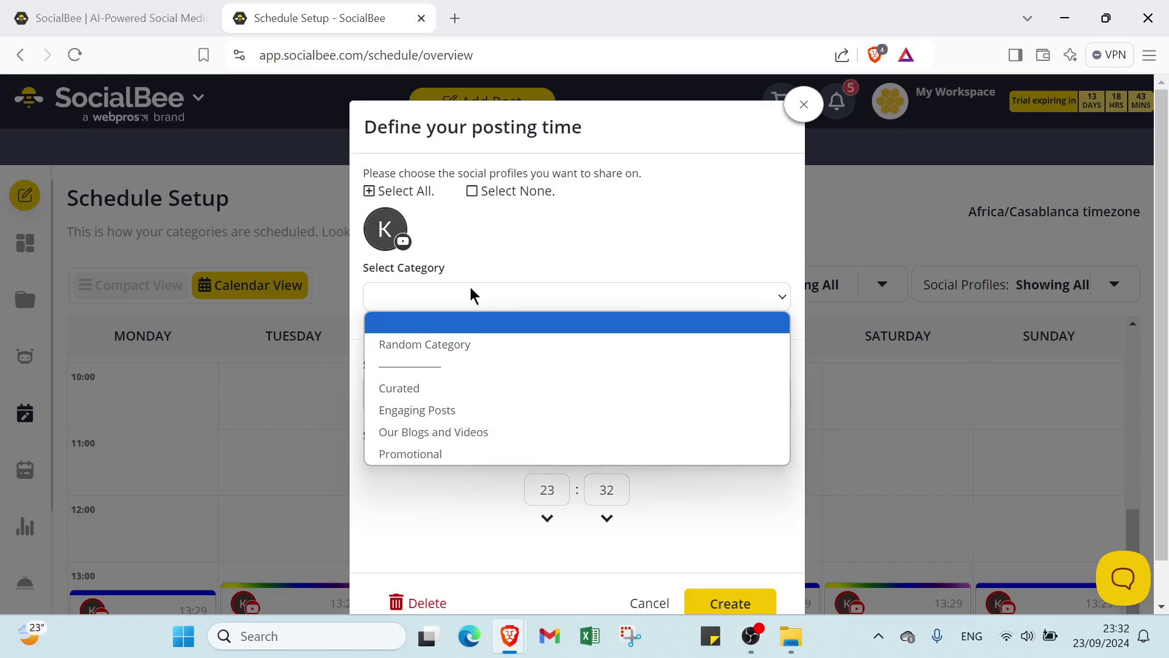
click(425, 361)
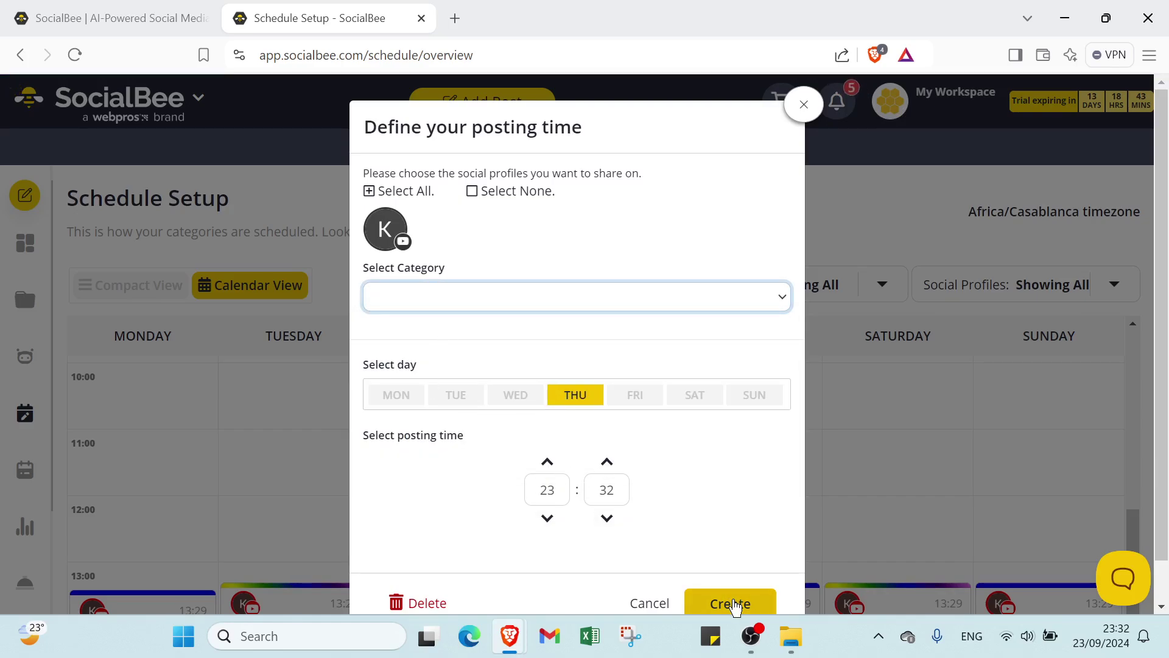
click(803, 105)
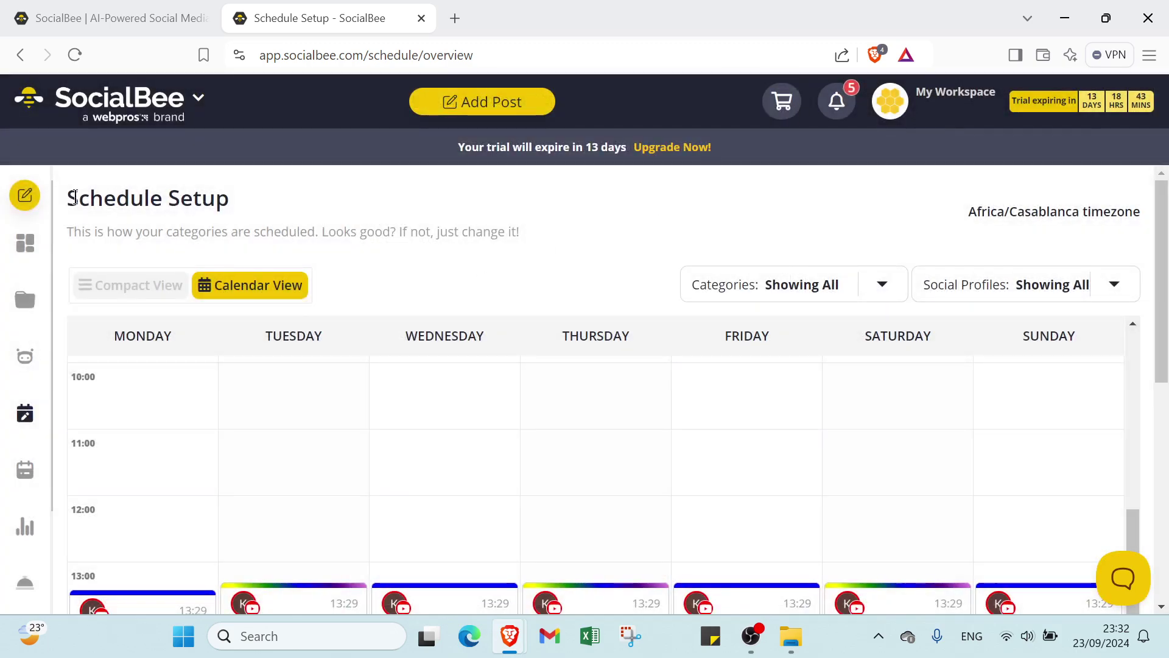
Browse the upcoming posts in List, Calendar, Grid Preview and Failed Posts views, then go to Analytics.
scroll(74, 341, down, 3)
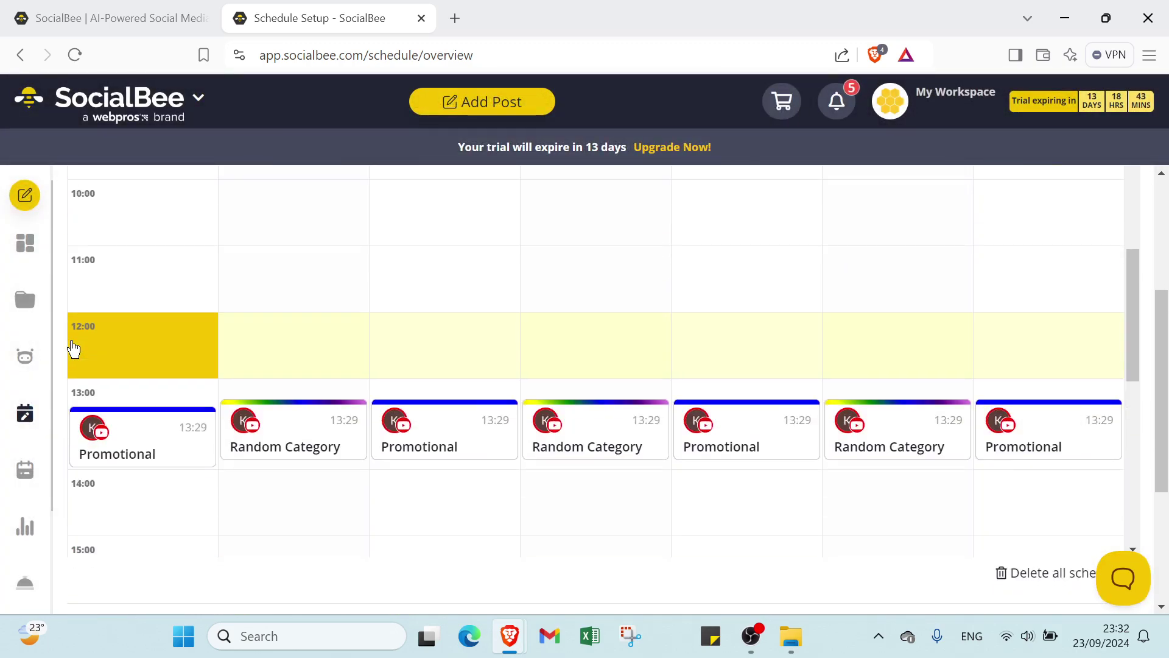
click(35, 470)
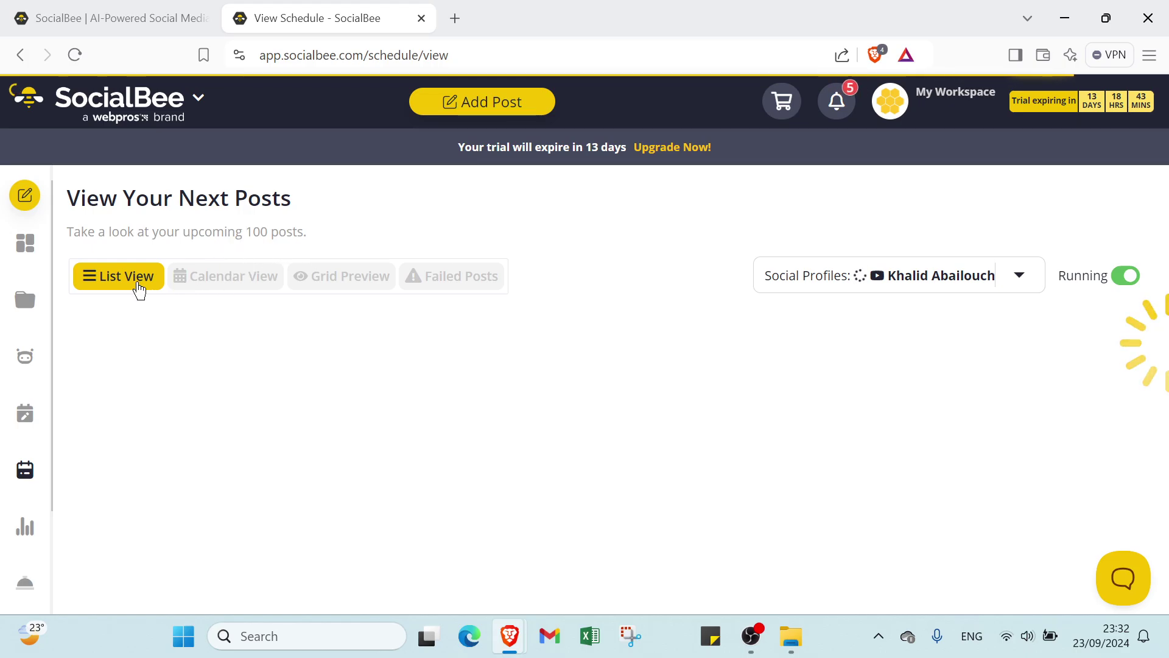
click(222, 280)
click(333, 286)
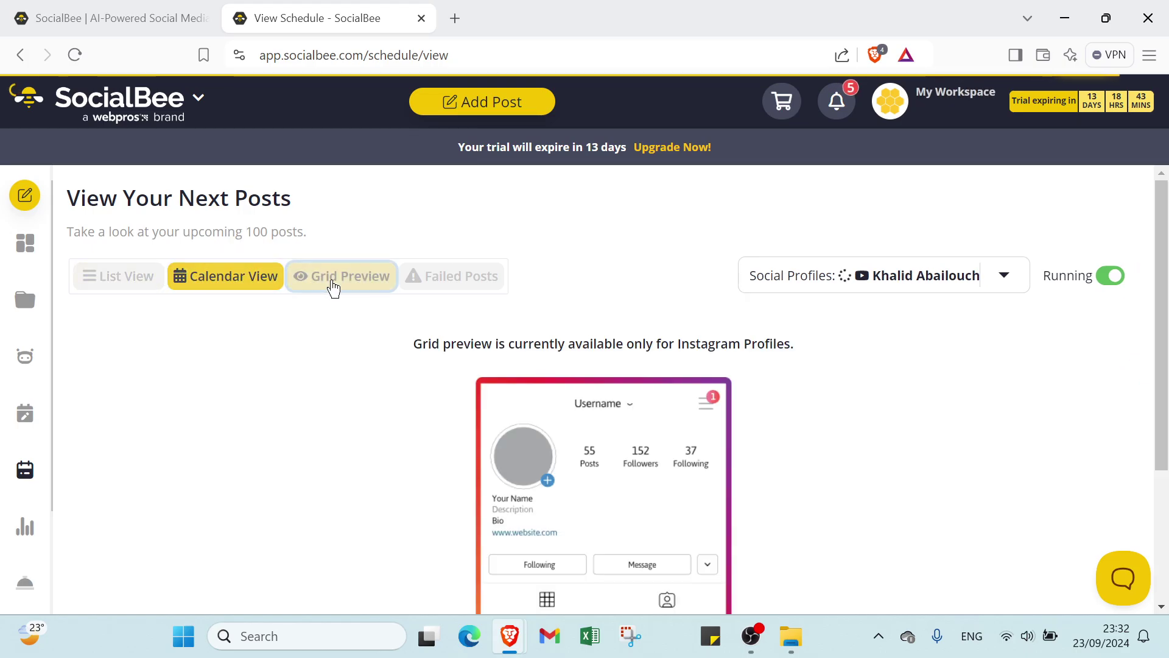
click(436, 284)
click(121, 284)
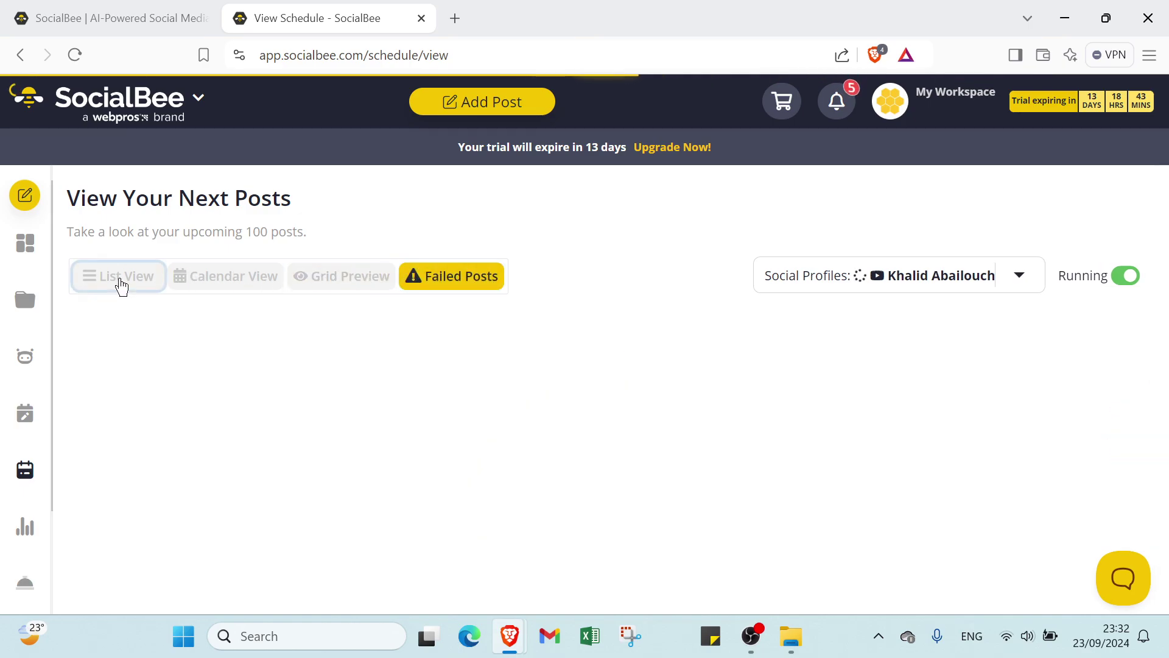
click(194, 285)
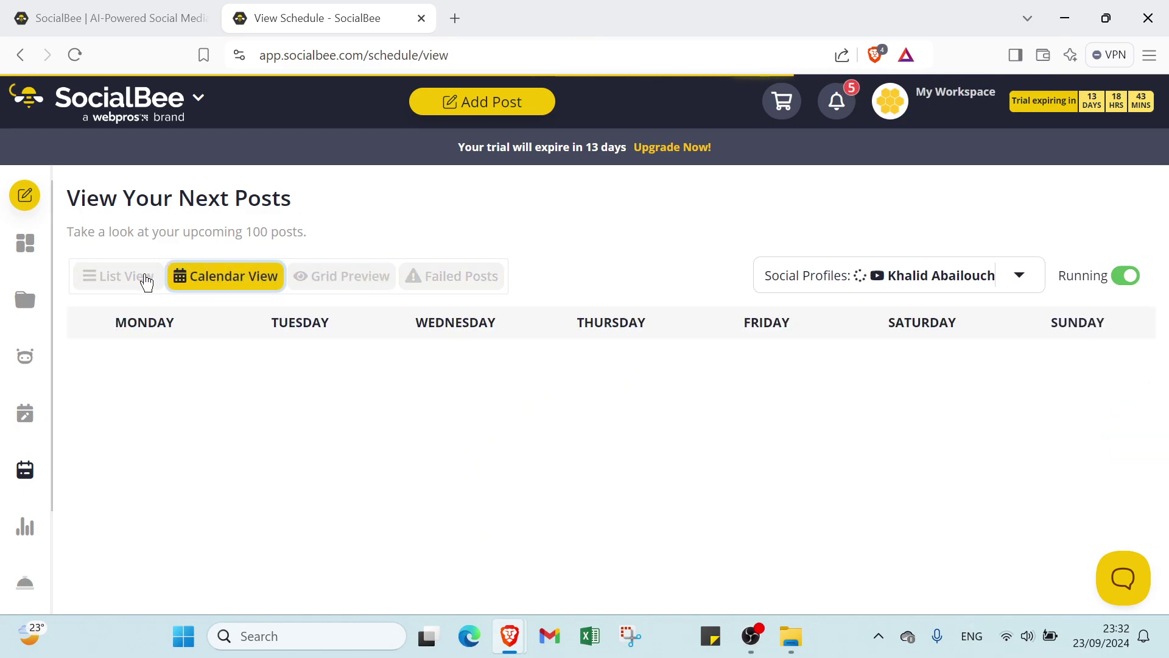
click(128, 281)
click(29, 523)
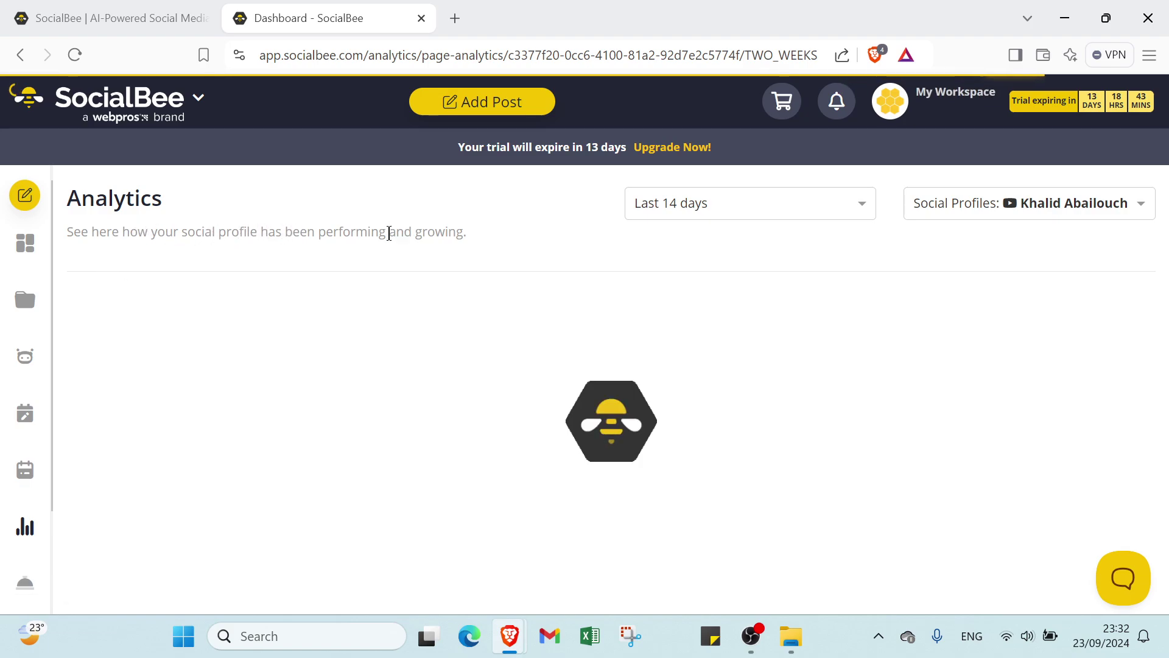
Switch the Analytics date range to Last month, then All time, then back to Last 14 days.
click(672, 209)
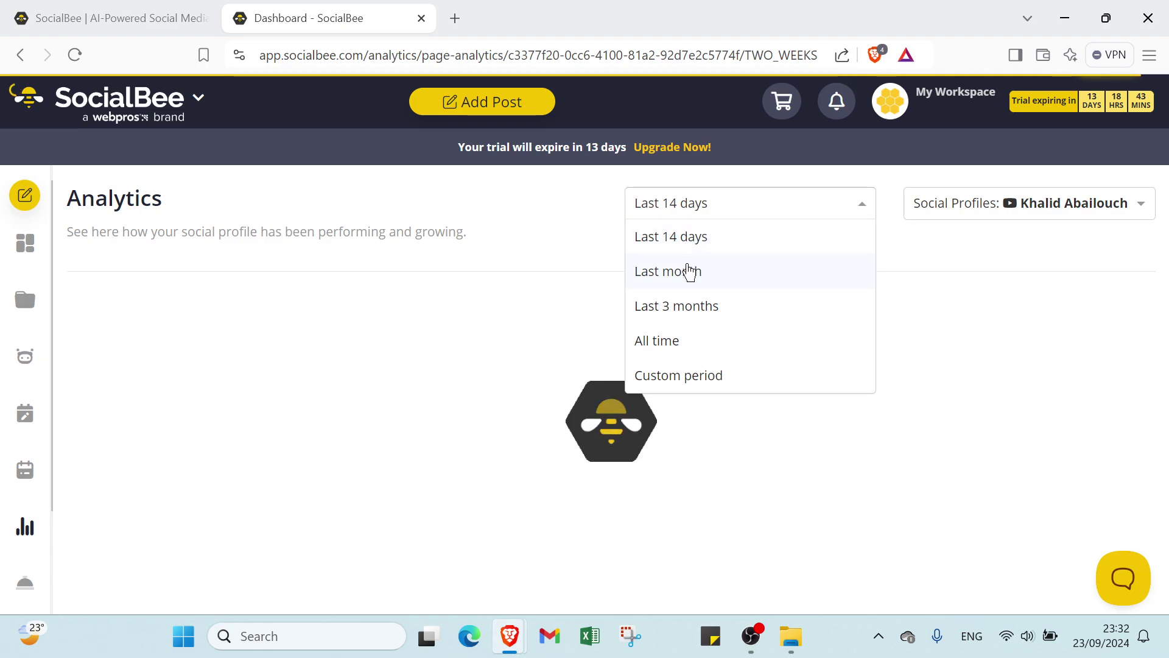
click(689, 272)
click(837, 210)
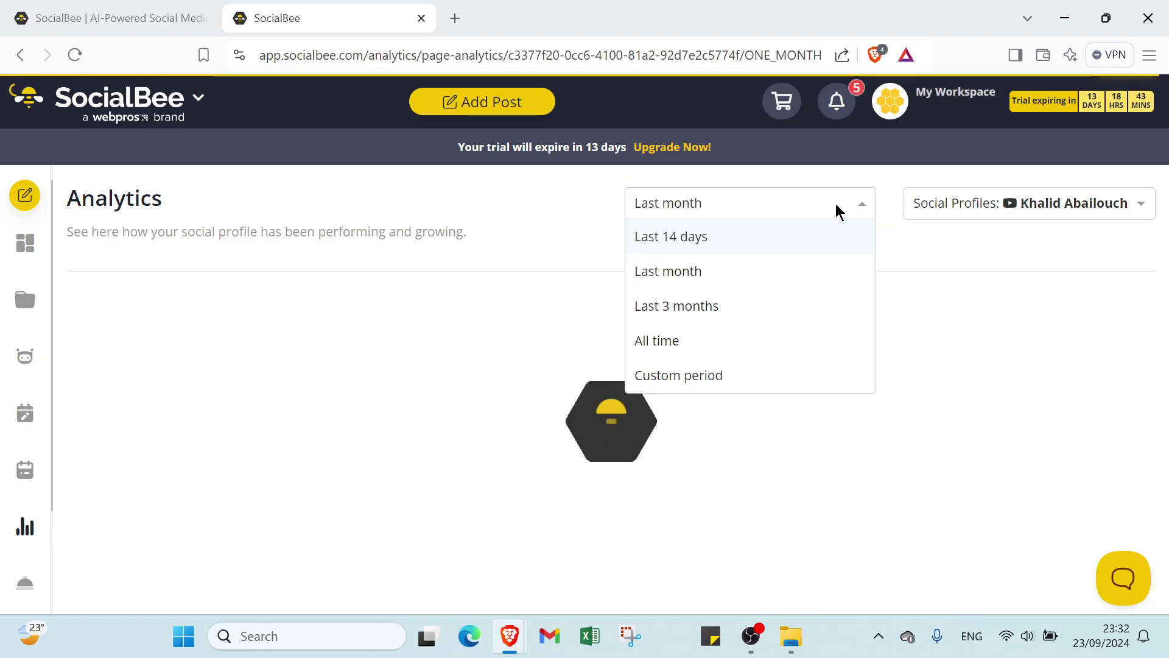
click(649, 347)
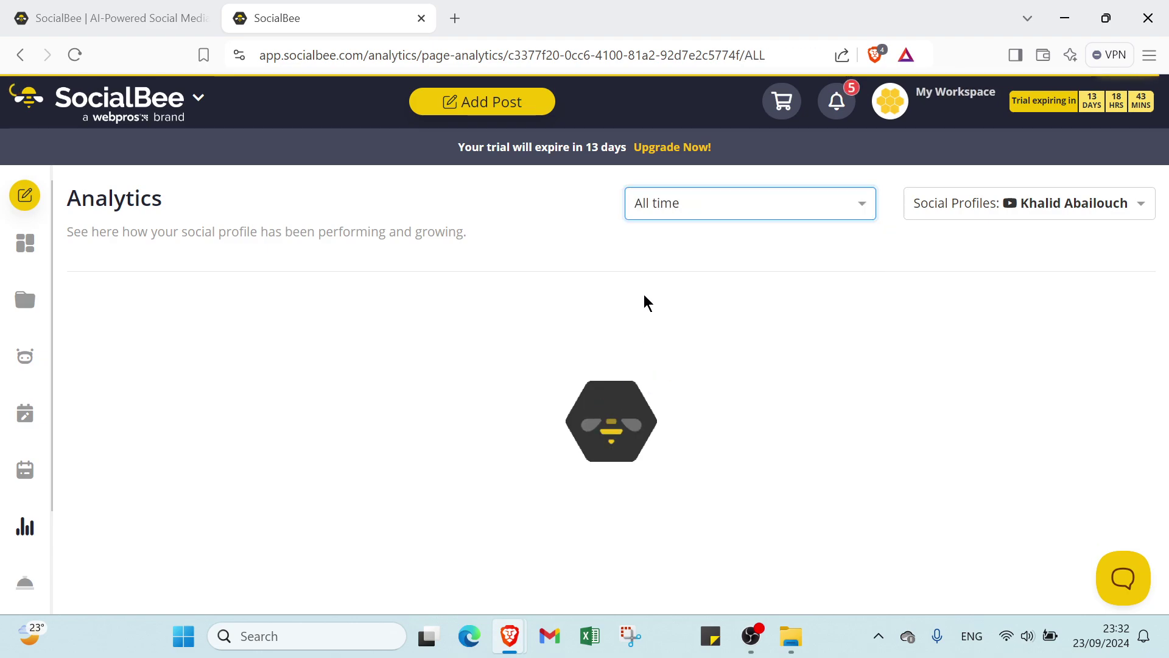
click(684, 211)
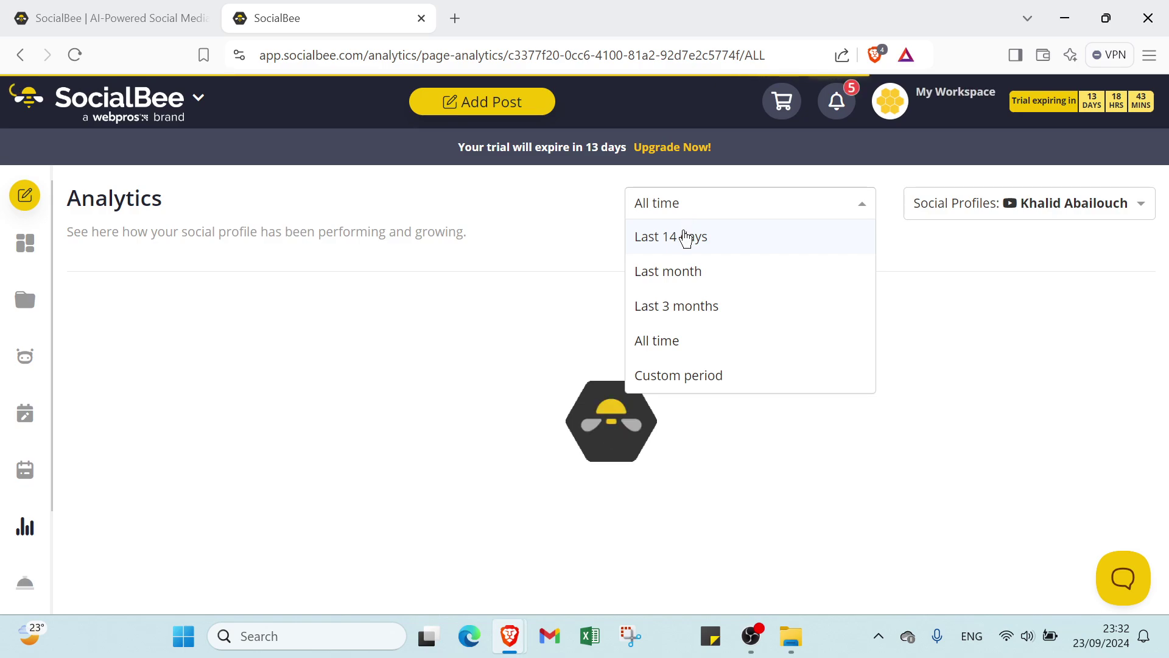
click(687, 238)
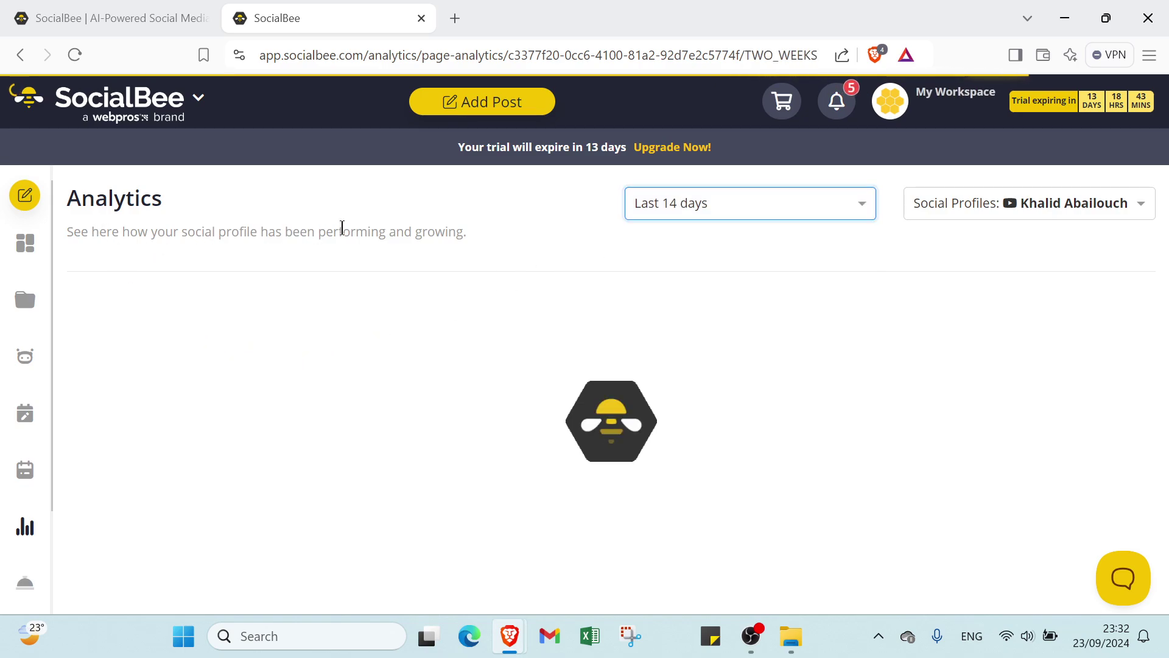
scroll(32, 550, down, 1)
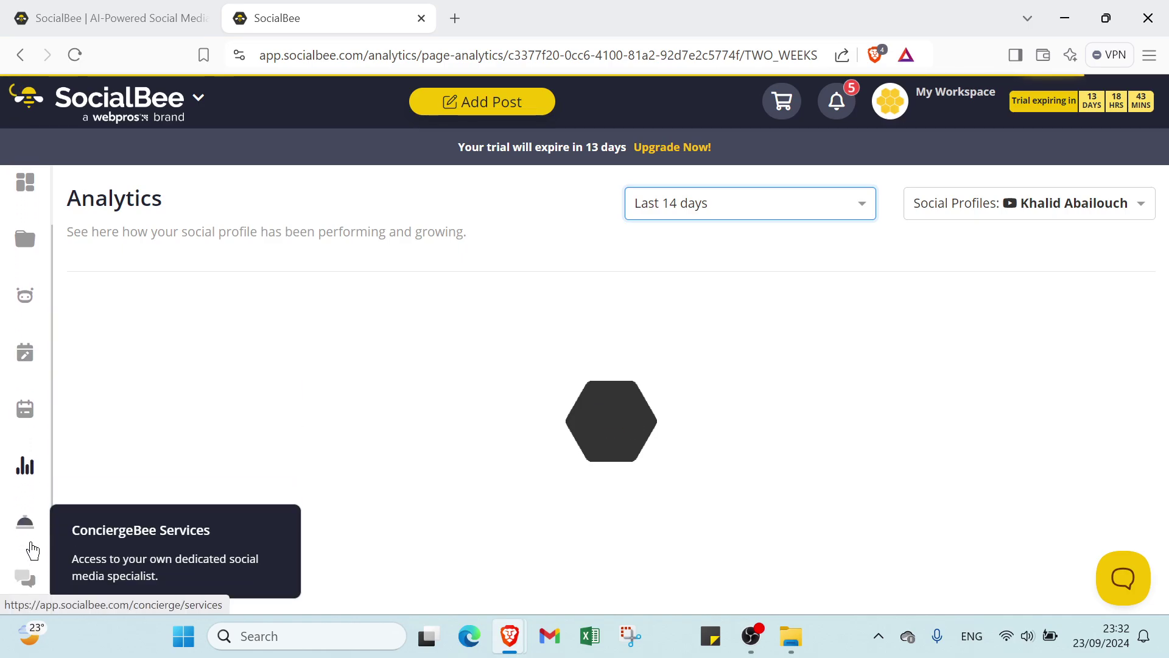
scroll(32, 550, down, 1)
View the ConciergeBee Services page and the empty Engage boards, then switch to the socialbee.com homepage tab.
click(26, 473)
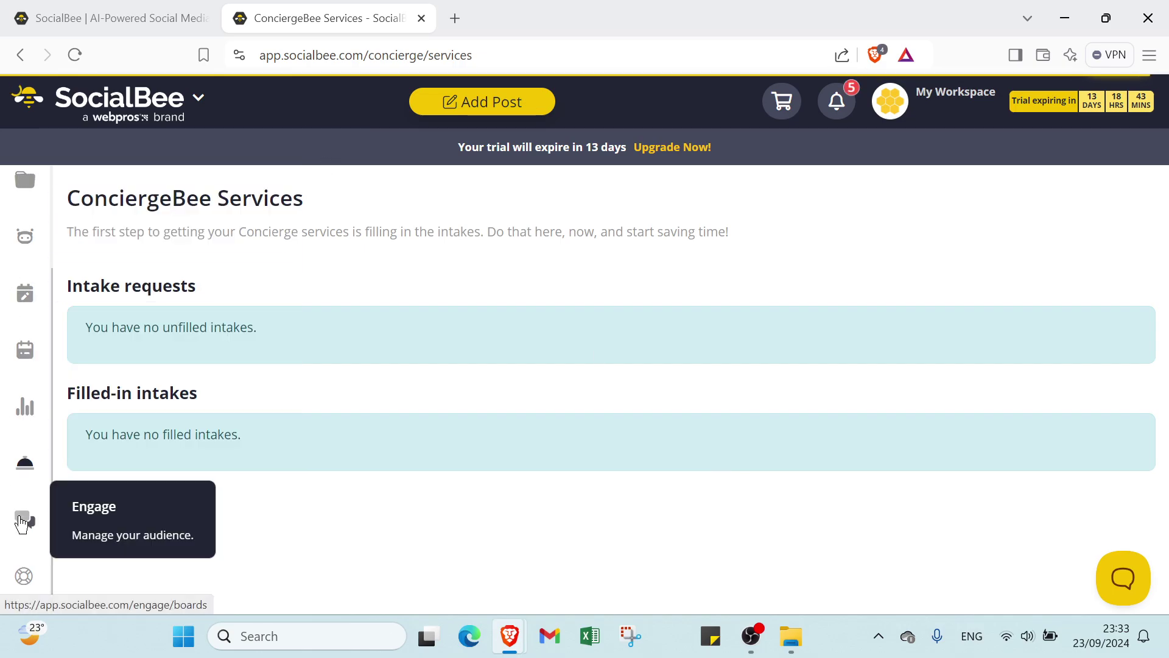
click(25, 521)
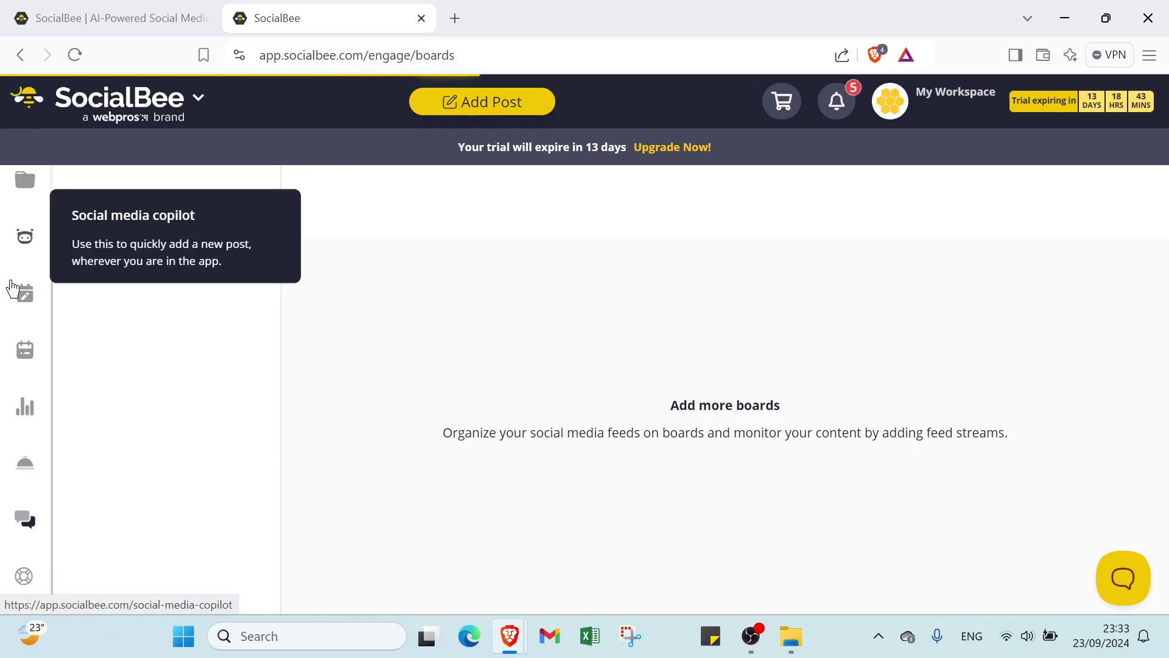
scroll(25, 335, up, 2)
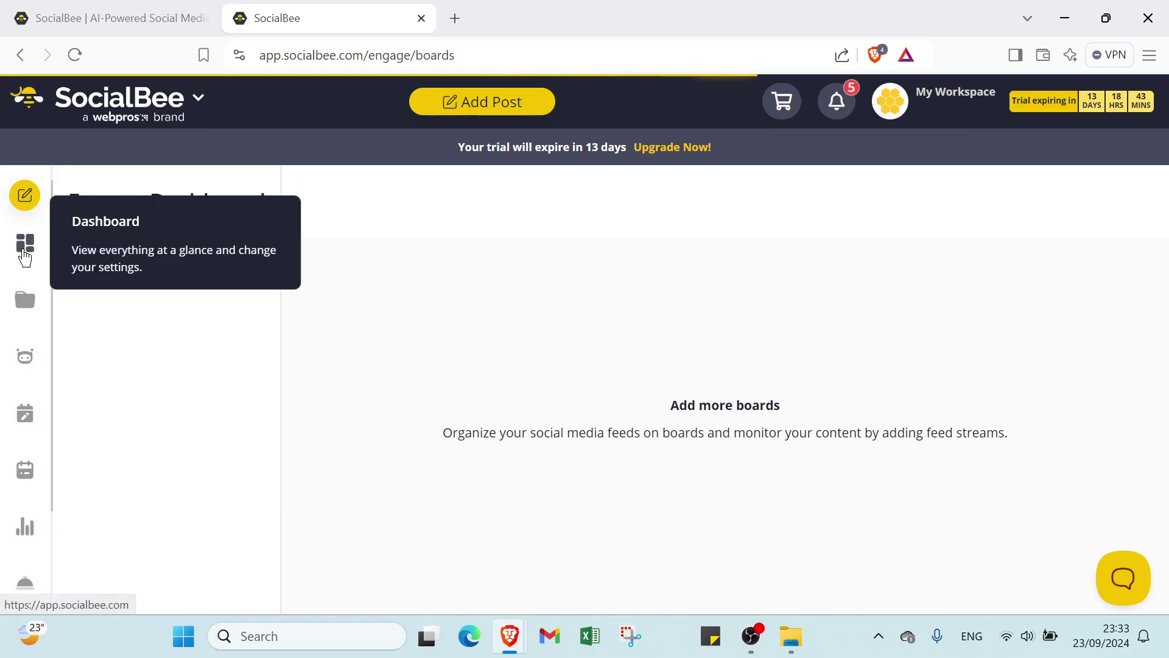
click(66, 8)
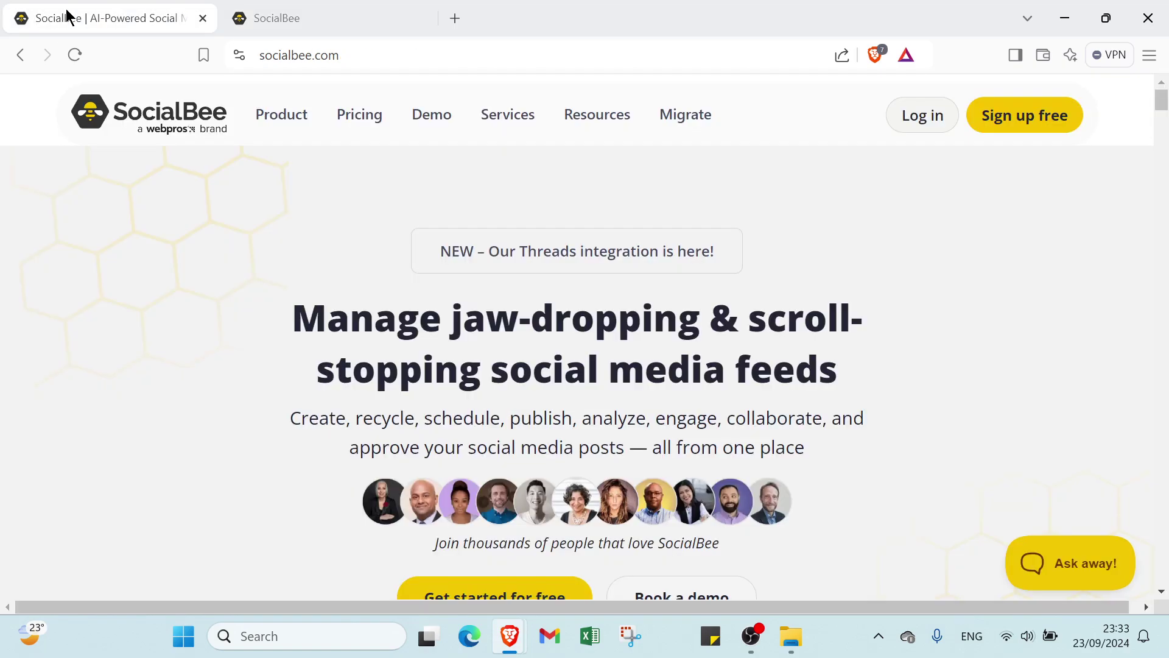